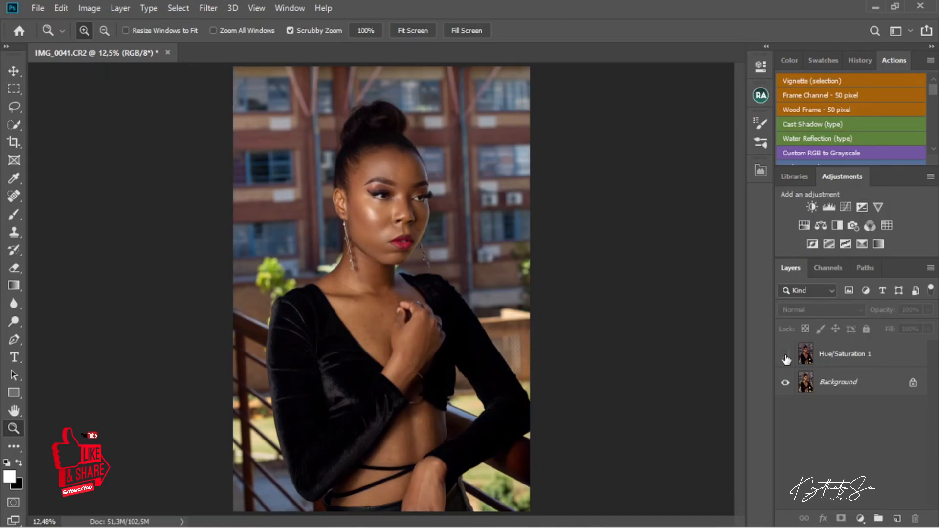
- Compare the portrait with and without the Hue/Saturation 1 layer, both whole and zoomed in on the face
click(785, 356)
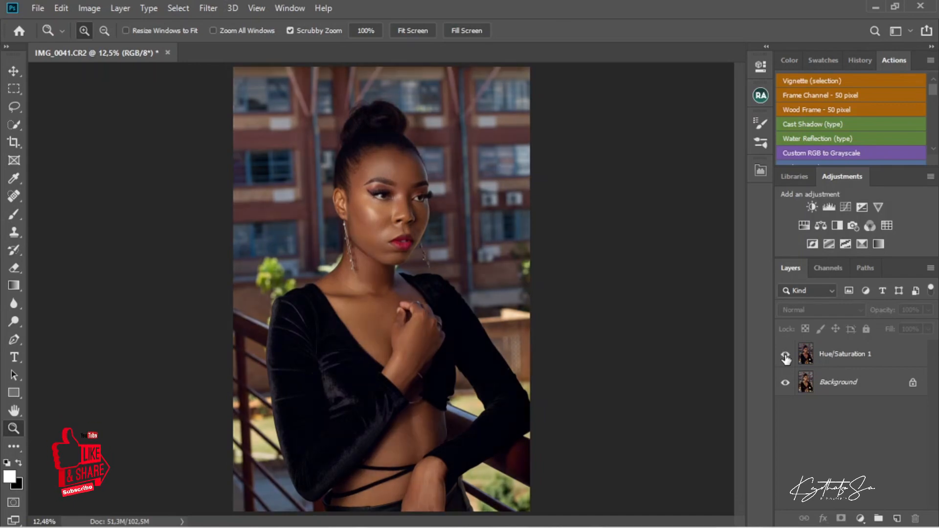
click(786, 356)
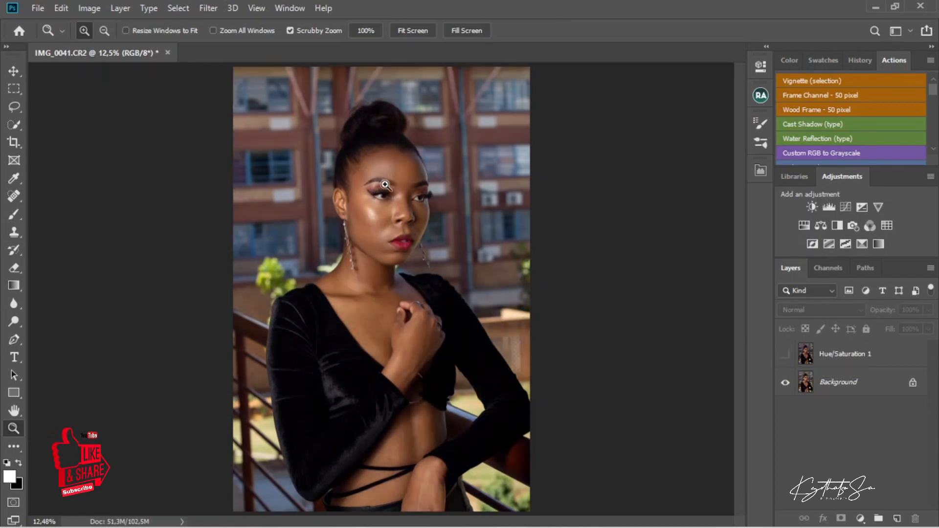
drag(385, 185, 413, 189)
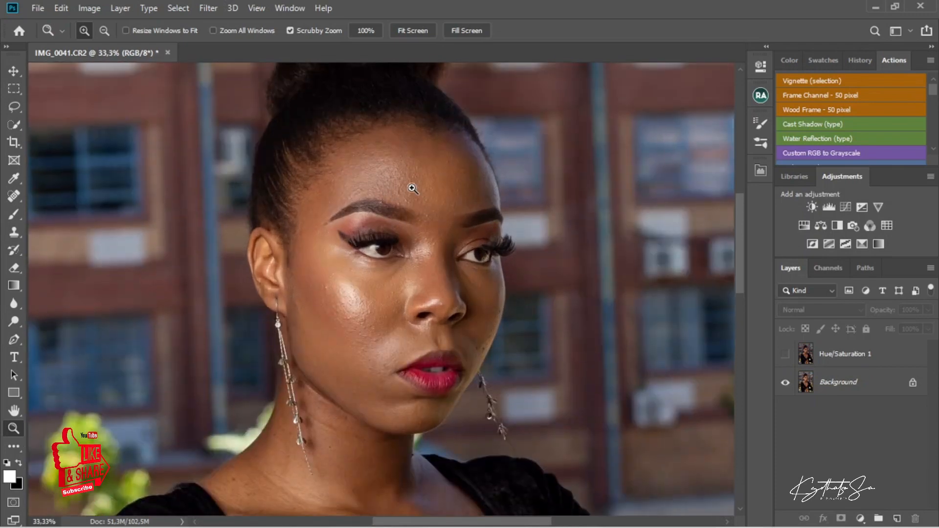
click(426, 203)
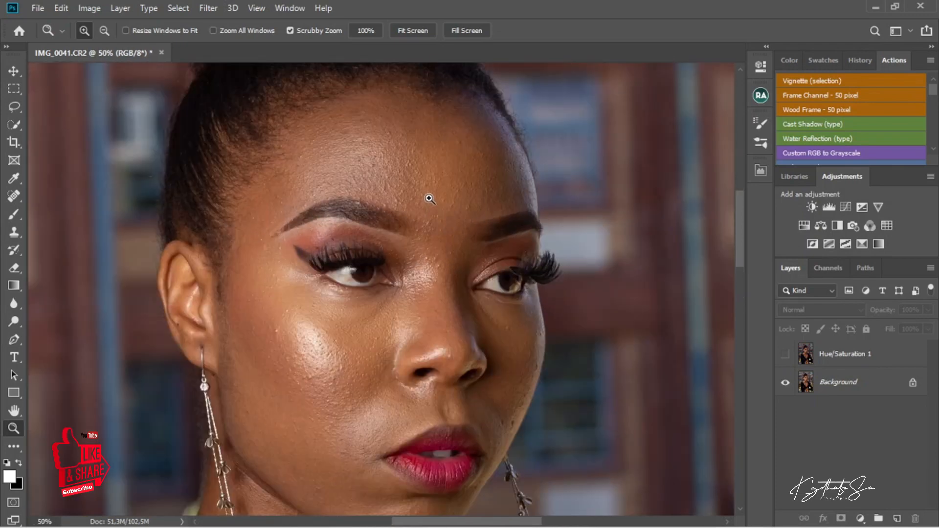
click(785, 355)
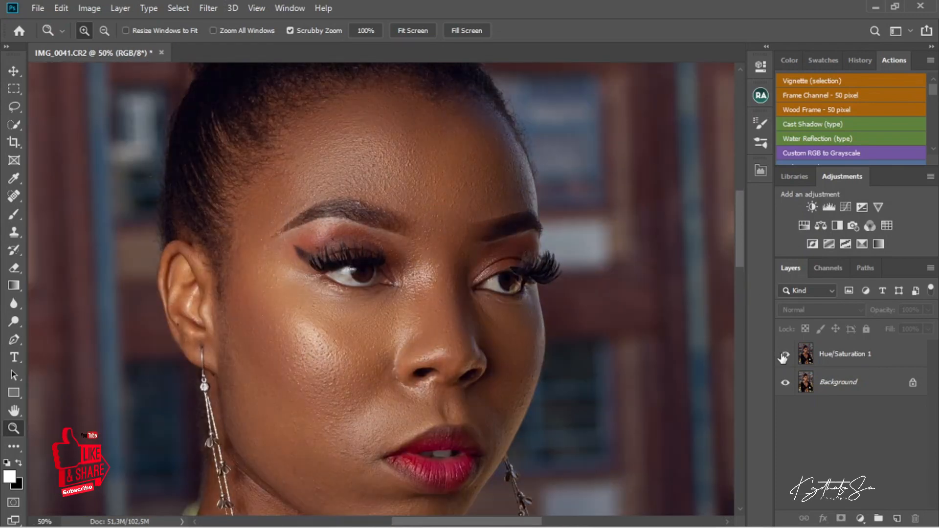
scroll(465, 288, down, 2)
scroll(459, 285, up, 2)
click(785, 355)
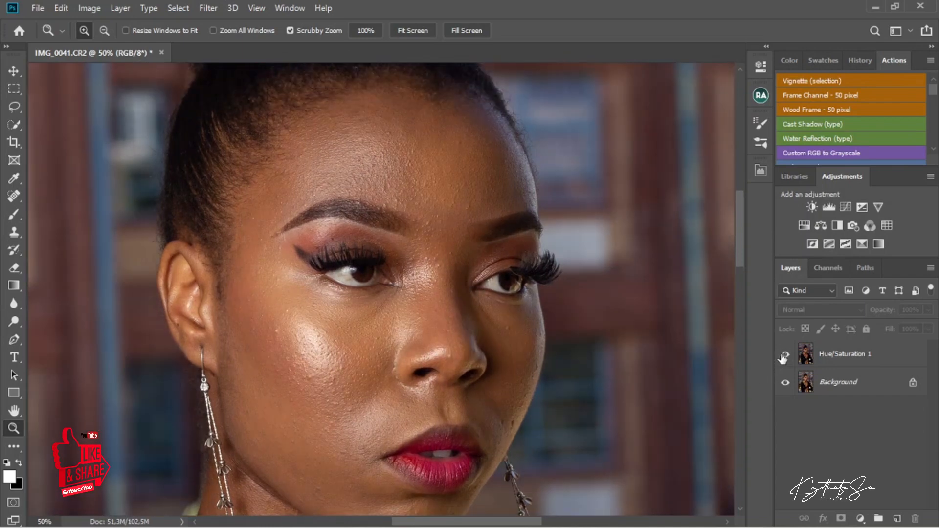
click(786, 355)
right_click(478, 346)
click(497, 351)
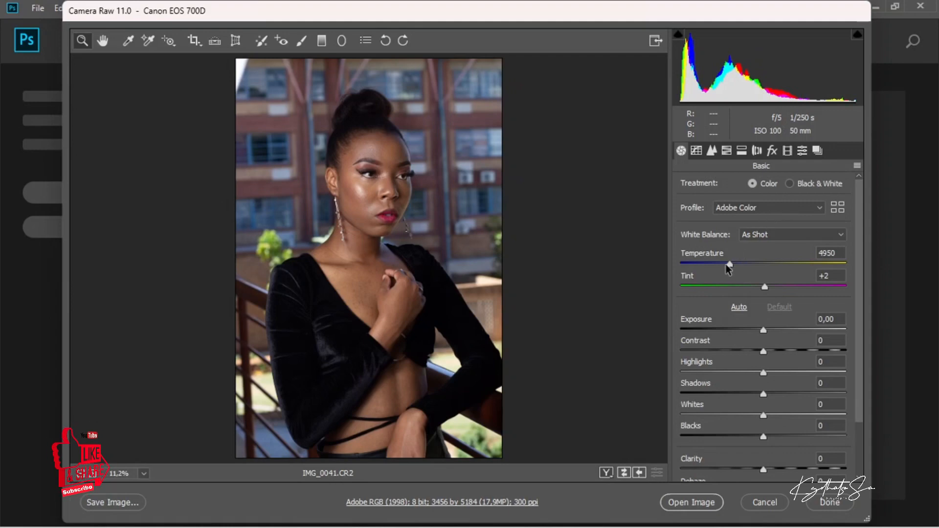
- Set Temperature to 5600, Exposure to +0.10, Contrast to +5, Highlights to -38, Shadows to +18, Whites to +5 and Blacks to -8
click(730, 265)
drag(730, 265, 741, 267)
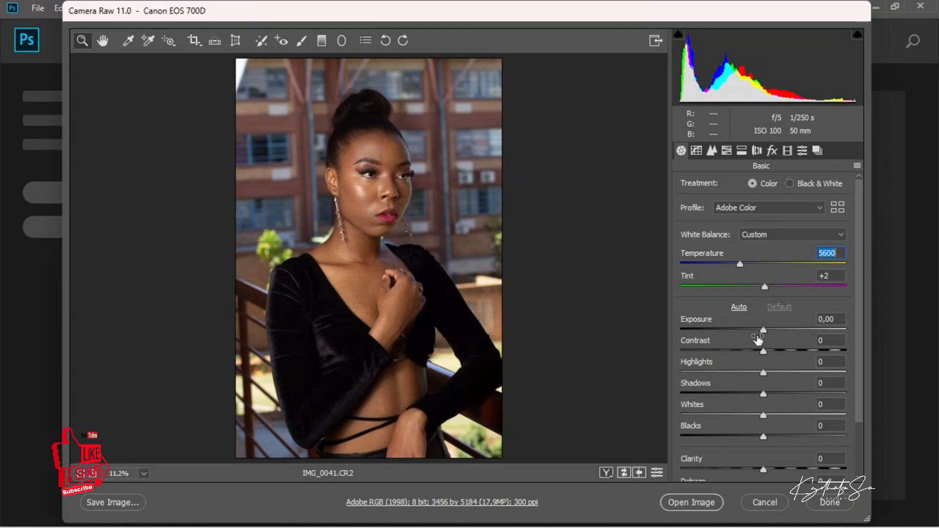
click(758, 330)
click(767, 351)
click(731, 373)
click(783, 394)
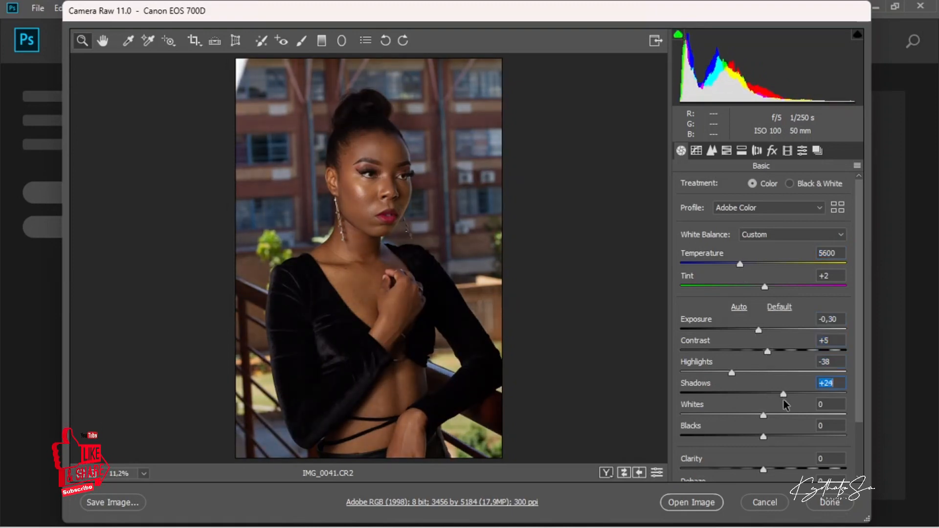
drag(783, 400, 778, 398)
drag(764, 415, 756, 437)
drag(759, 330, 766, 332)
- Set Clarity to +4 and Dehaze to +9, raise Vibrance and lower Saturation slightly, and open the raw photo for editing
scroll(758, 419, down, 3)
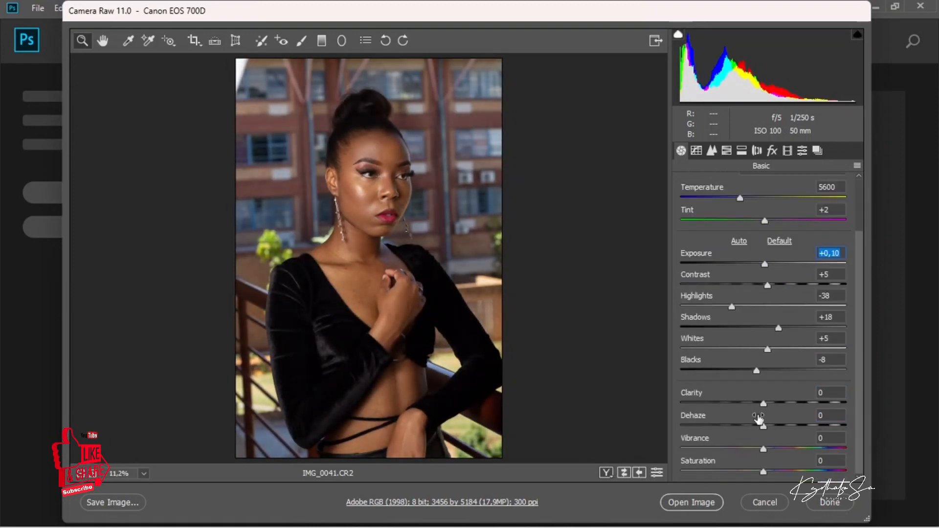
click(766, 403)
click(771, 425)
click(766, 448)
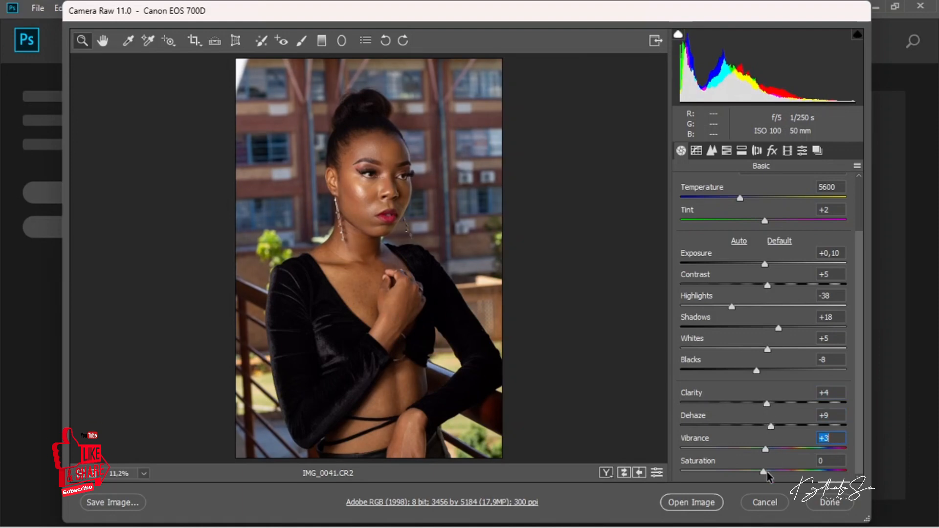
click(771, 448)
click(759, 472)
click(695, 503)
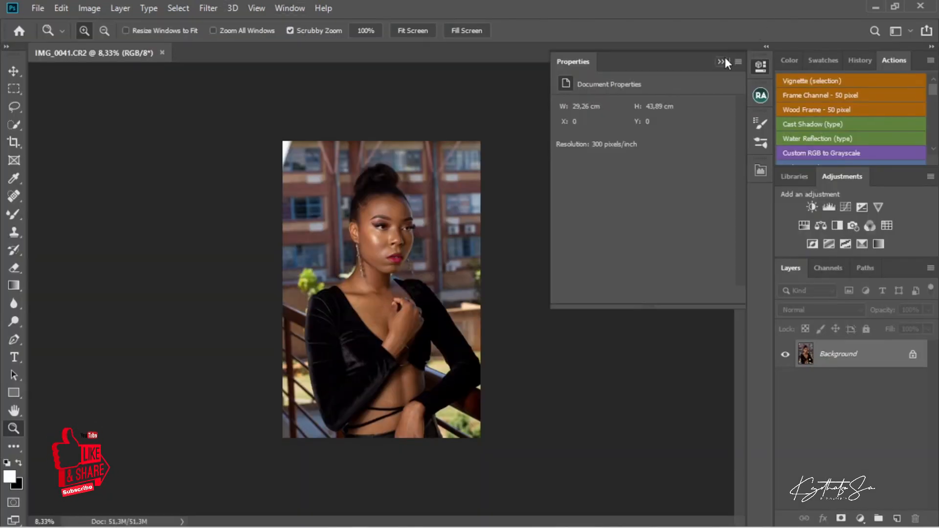
- Collapse the document properties and fit the whole portrait in the view
click(725, 58)
right_click(480, 174)
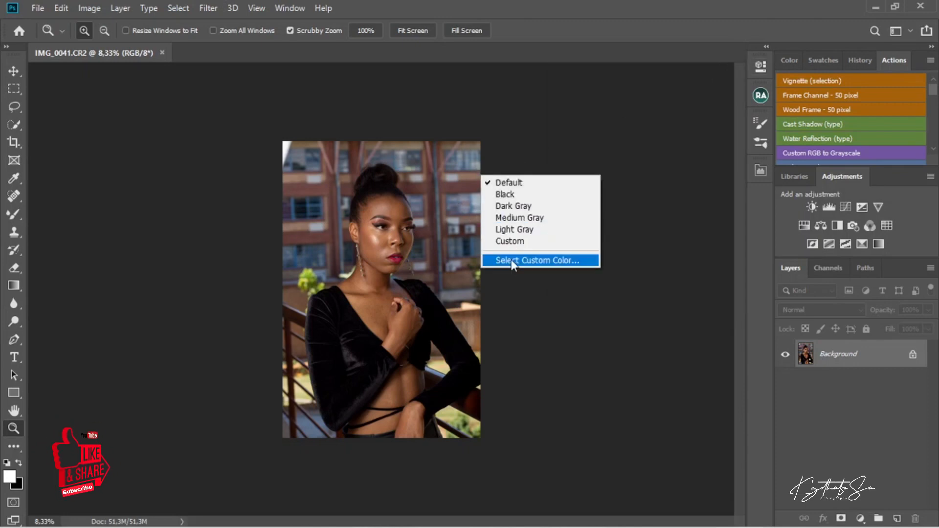
right_click(397, 271)
right_click(400, 275)
click(423, 283)
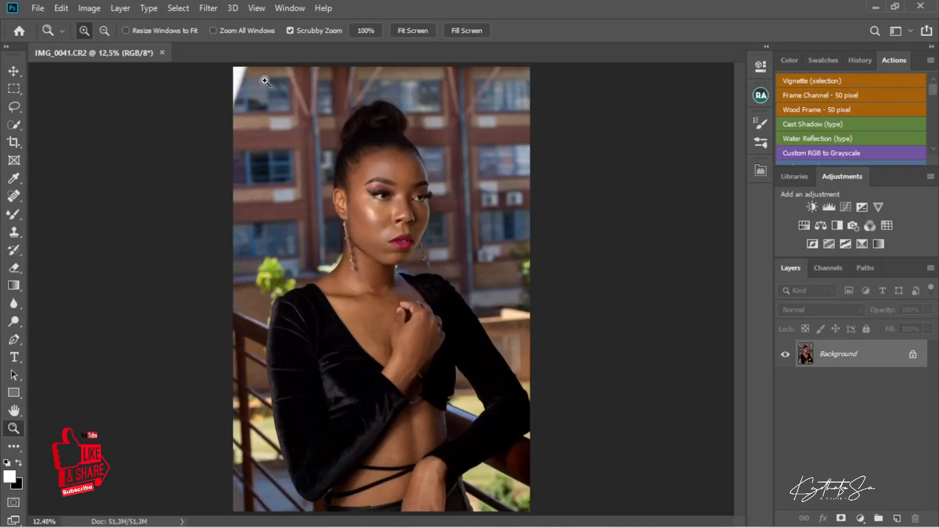
- Remove the white patch in the photo's upper-left corner with the Spot Healing Brush at size 150
click(14, 196)
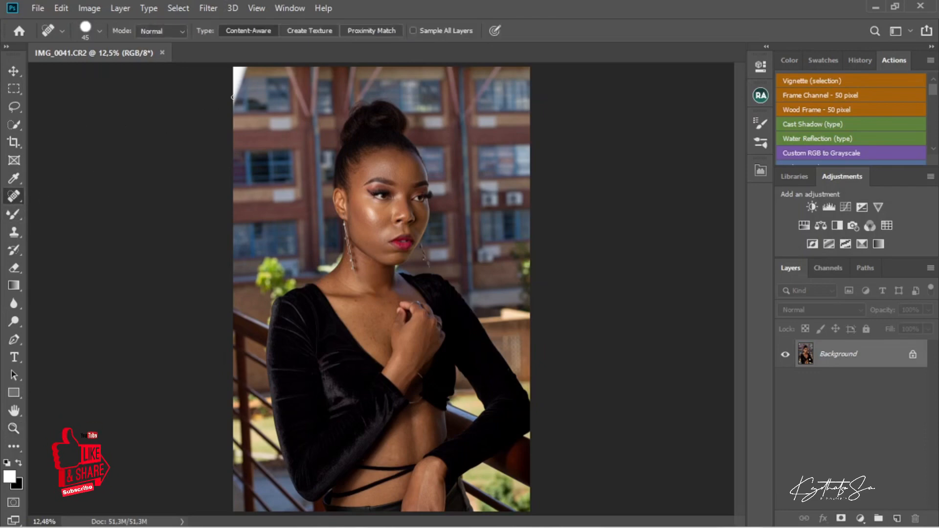
key(bracketright)
key(bracketright)
mouse_move(237, 100)
mouse_down()
mouse_move(241, 64)
mouse_move(244, 73)
mouse_up()
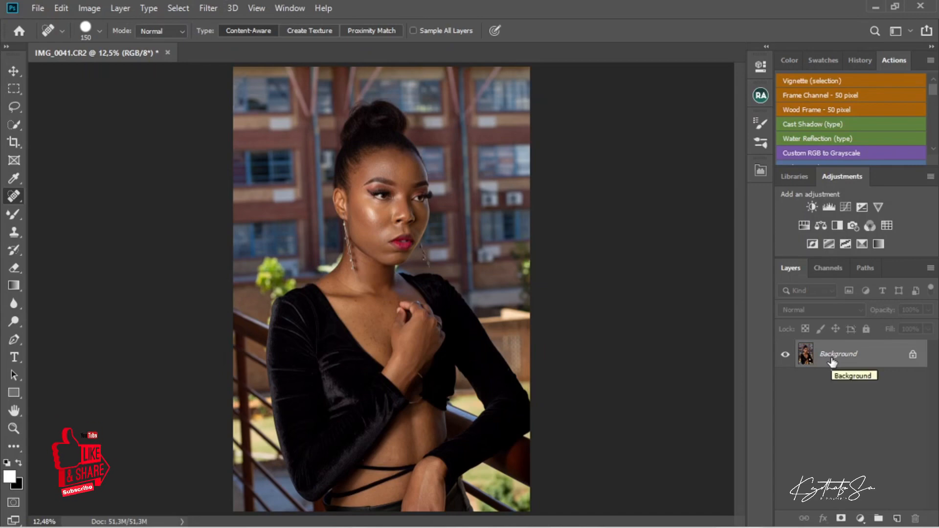
- Duplicate the Background layer twice
drag(832, 362, 831, 359)
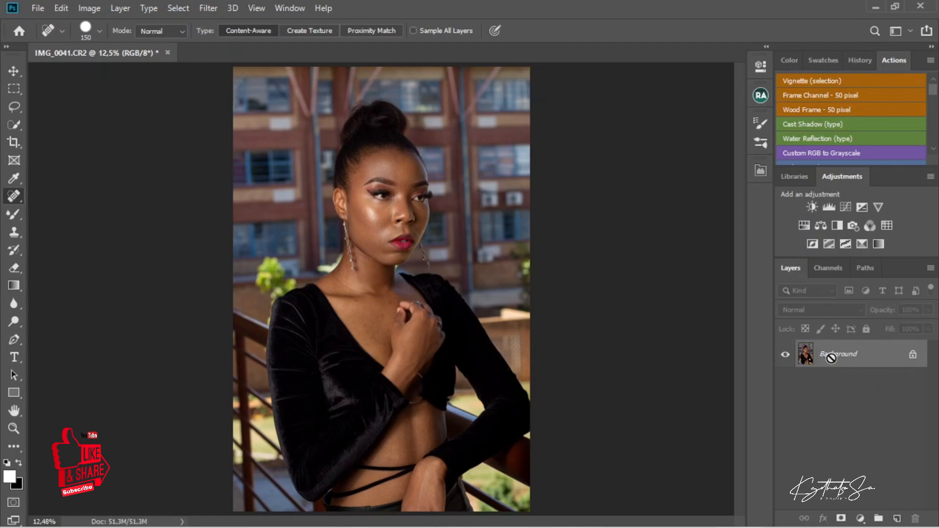
key(ctrl+j)
key(ctrl+j)
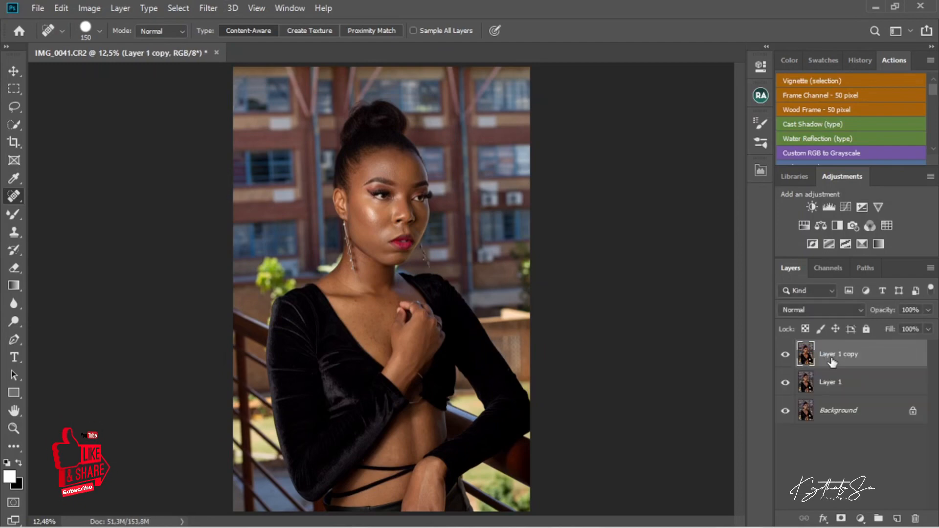
- Rename the lower duplicate layer as colour and the upper duplicate as texture
click(834, 384)
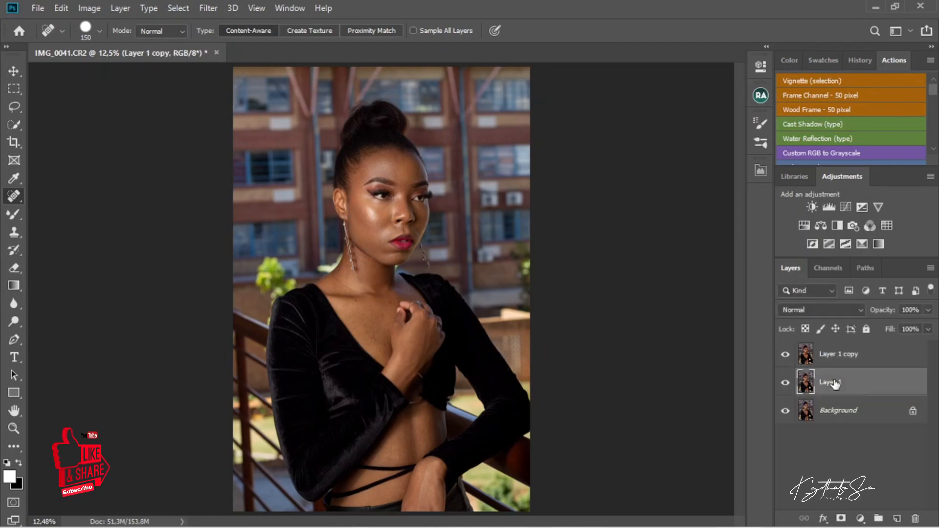
double_click(835, 384)
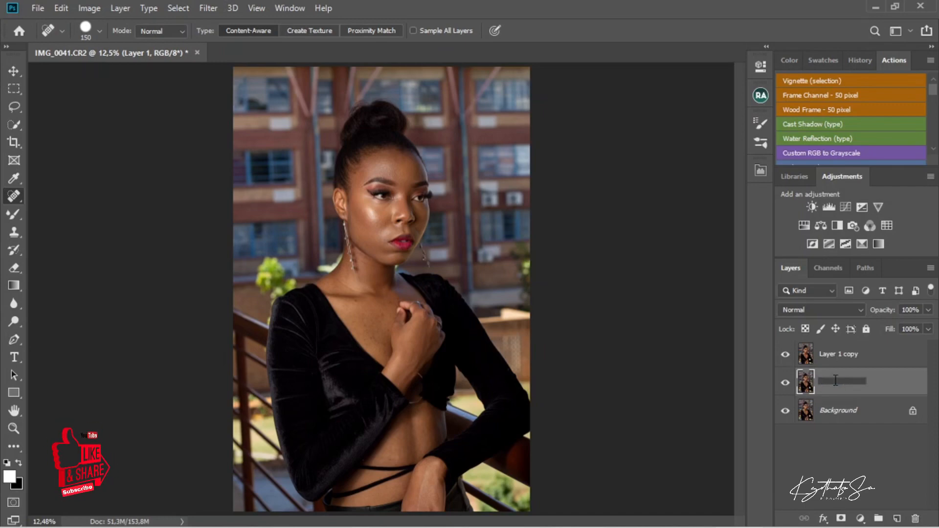
text(colour)
double_click(848, 354)
key(BackSpace)
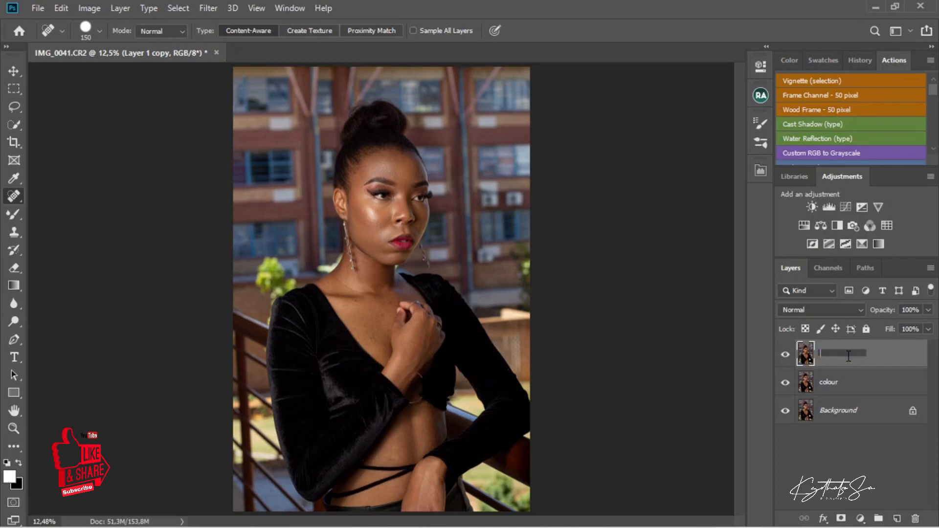
text(texture)
- Hide the texture layer and start a Gaussian Blur on the colour layer
click(819, 384)
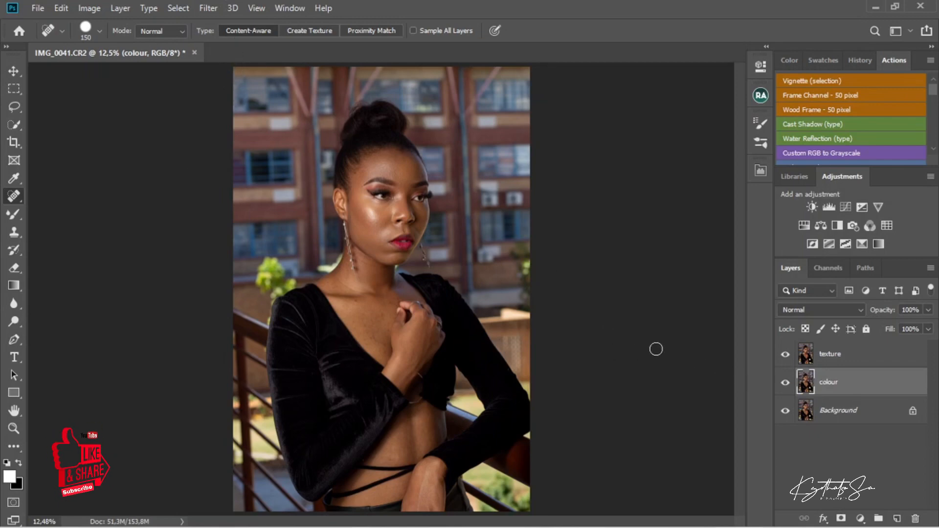
click(785, 355)
click(216, 8)
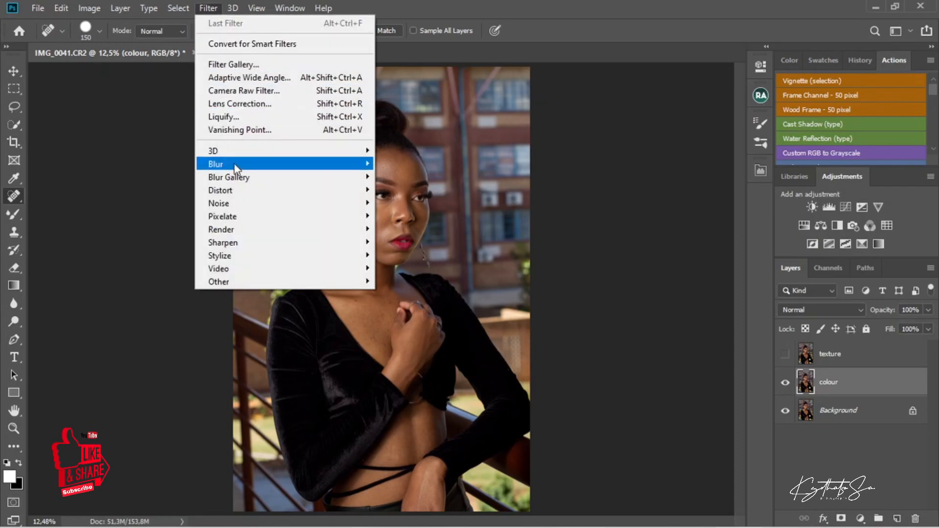
mouse_move(236, 168)
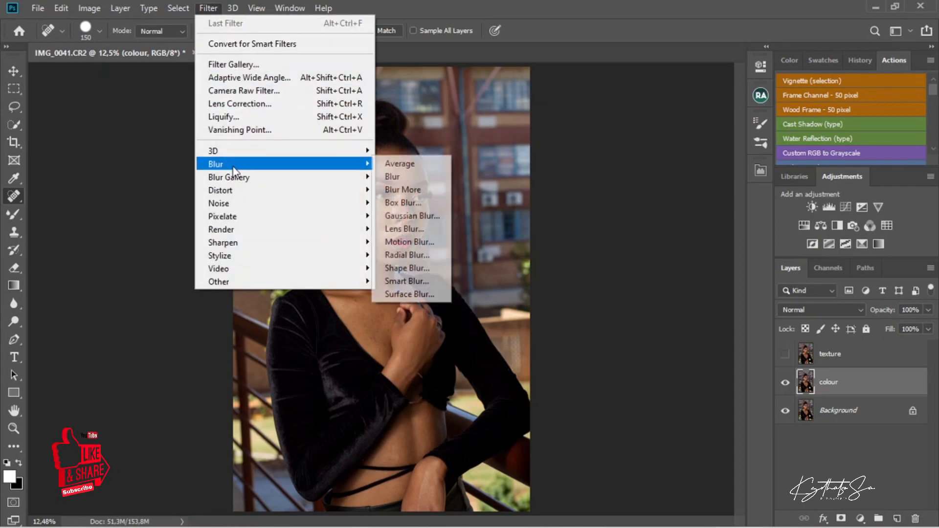
click(412, 215)
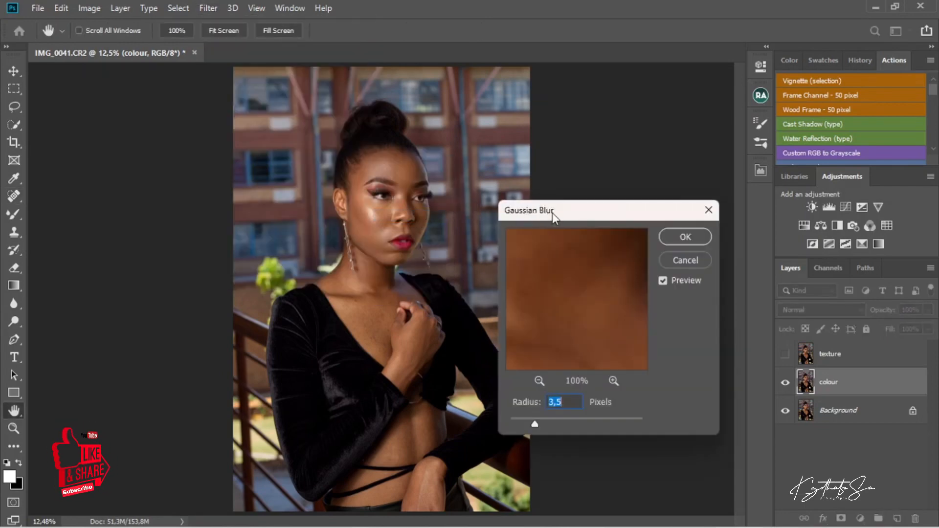
- Lower the blur radius to 0.1 pixels and examine the forehead skin texture in the filter preview at 100%
drag(579, 215, 606, 118)
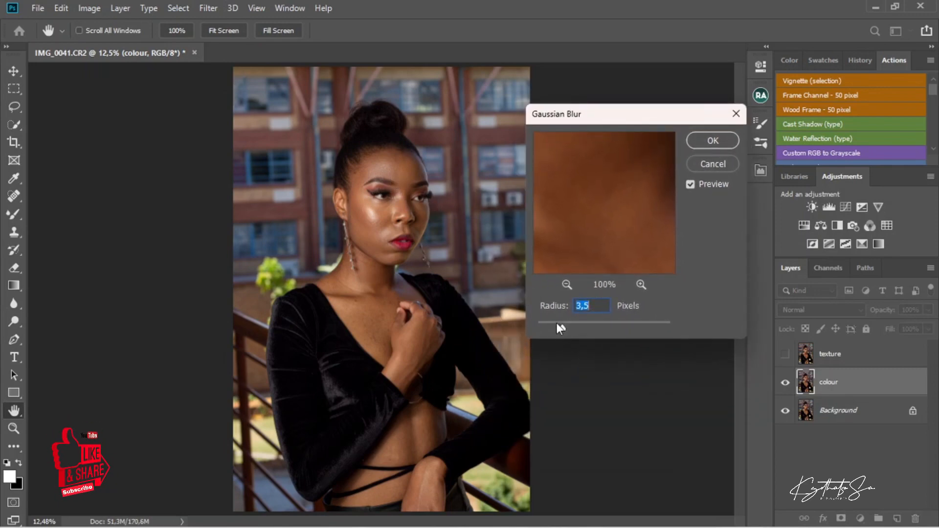
drag(557, 324, 497, 325)
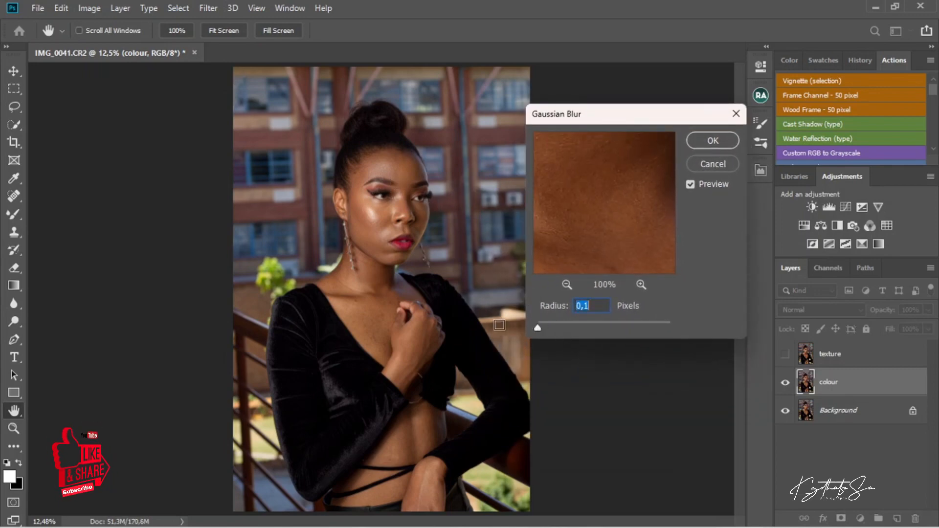
click(398, 169)
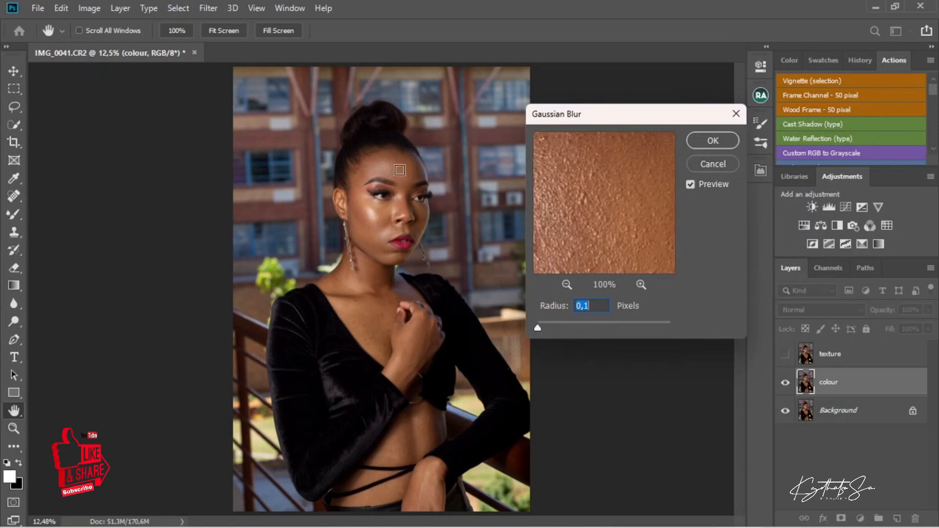
mouse_move(567, 197)
mouse_down()
mouse_move(589, 204)
mouse_move(609, 184)
mouse_move(583, 195)
mouse_up()
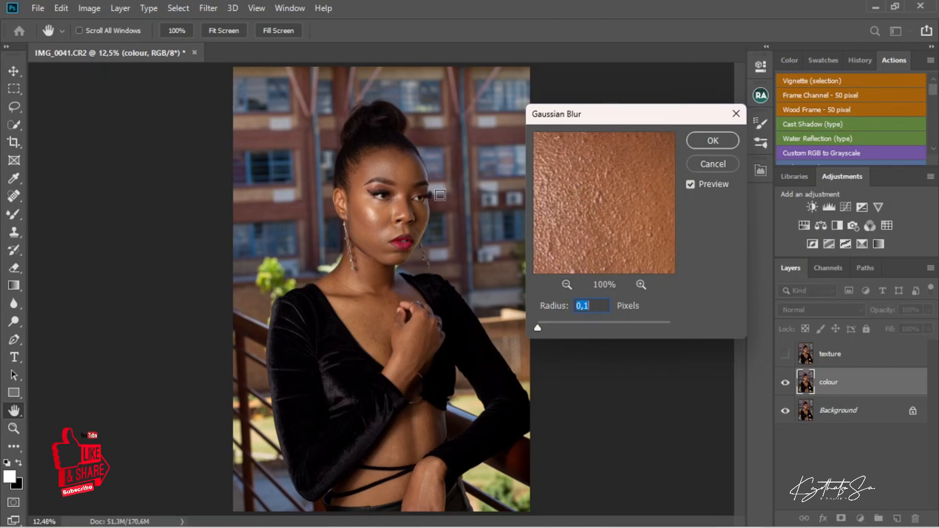
click(566, 286)
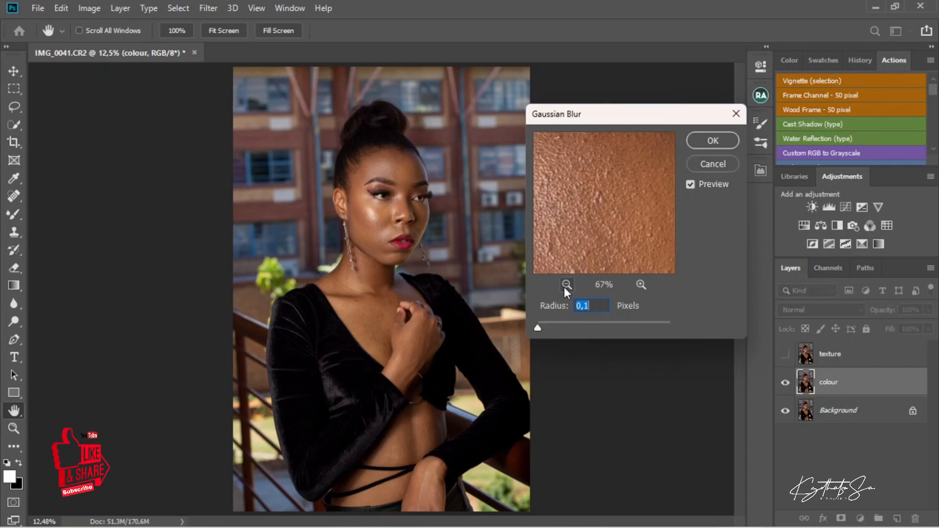
click(641, 284)
drag(615, 220, 629, 233)
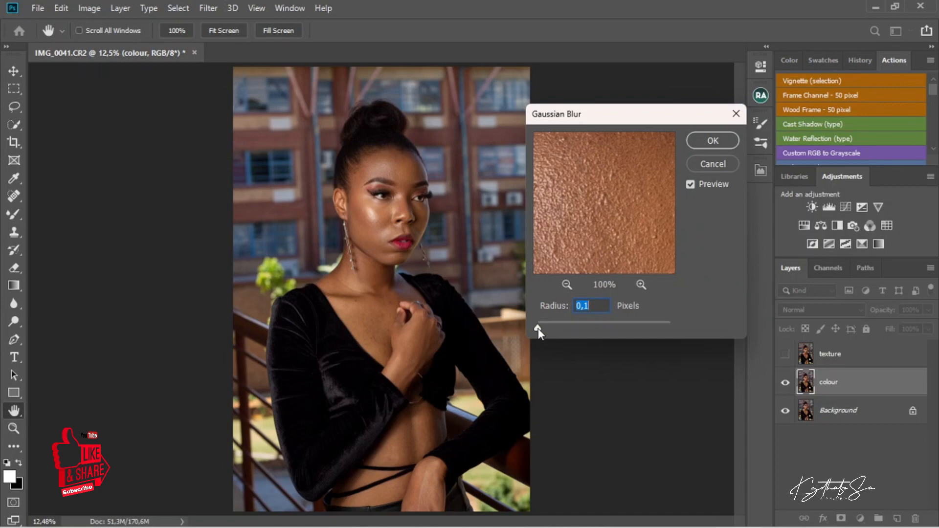
- Apply the Gaussian Blur to the colour layer with a radius of 4.5 pixels
drag(538, 330, 541, 333)
drag(541, 331, 545, 331)
drag(544, 331, 564, 326)
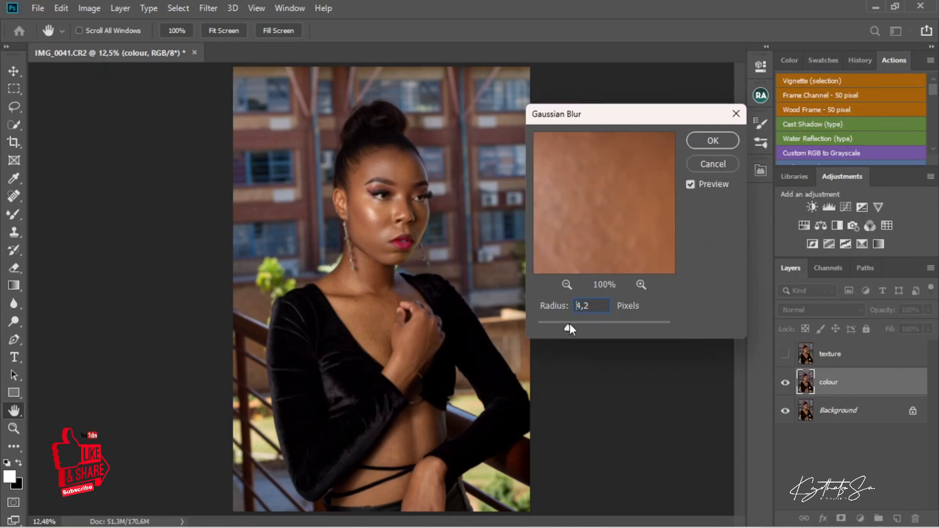
key(Up)
key(Up)
drag(621, 168, 636, 175)
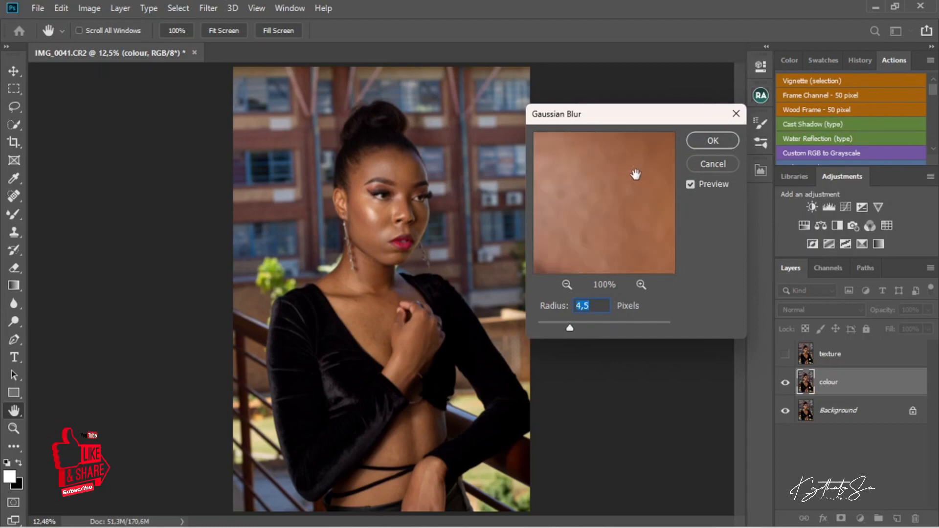
click(713, 141)
- Show and select the texture layer, start Apply Image on it and choose the colour layer as its source layer
key(j)
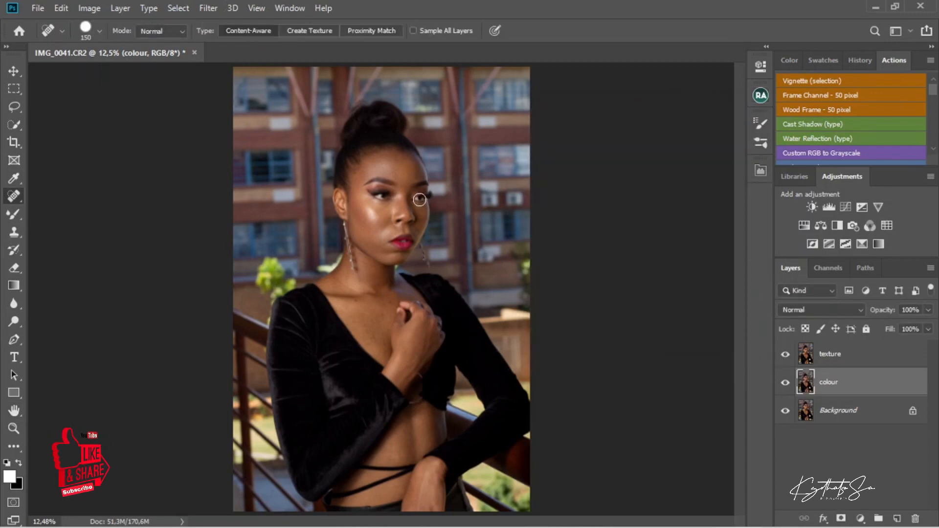
click(827, 362)
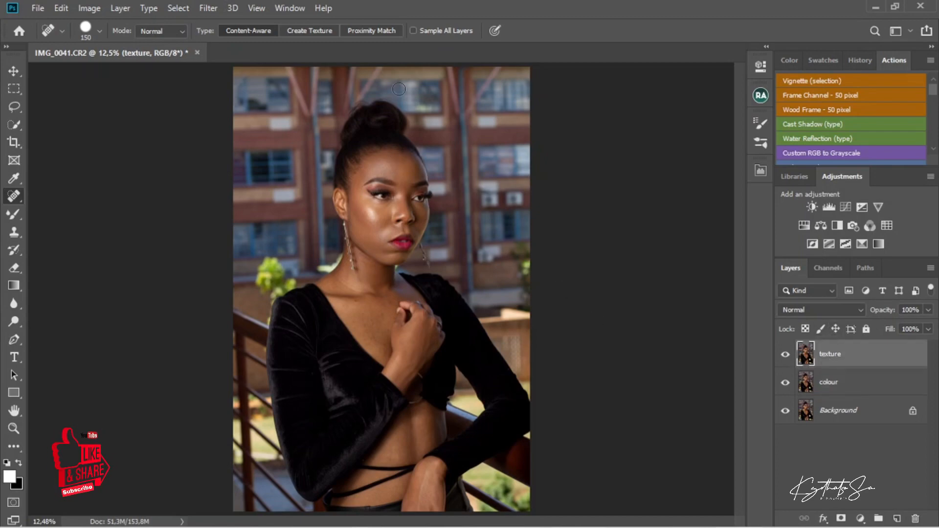
click(90, 9)
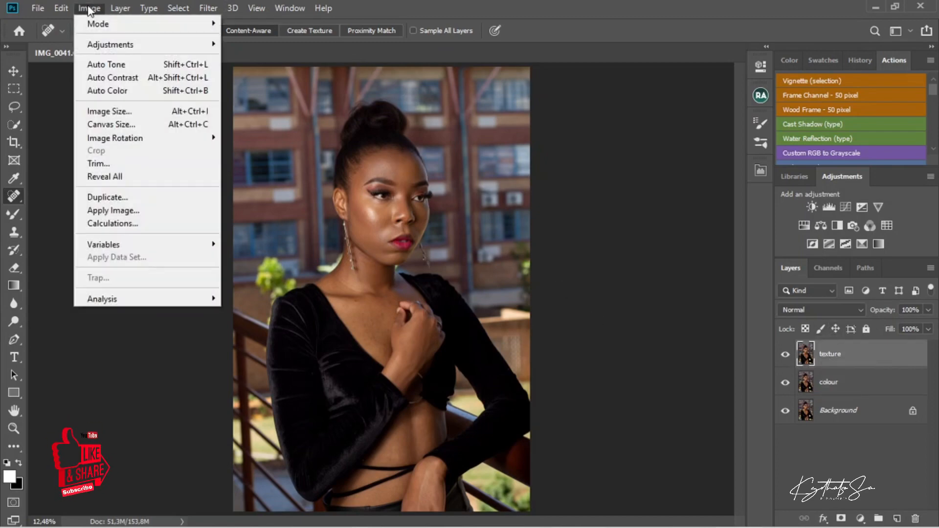
click(130, 211)
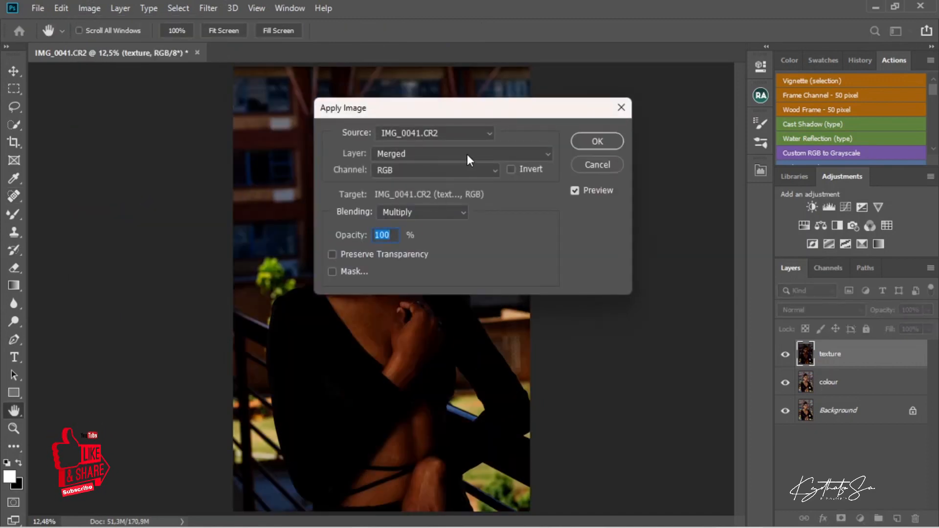
click(468, 154)
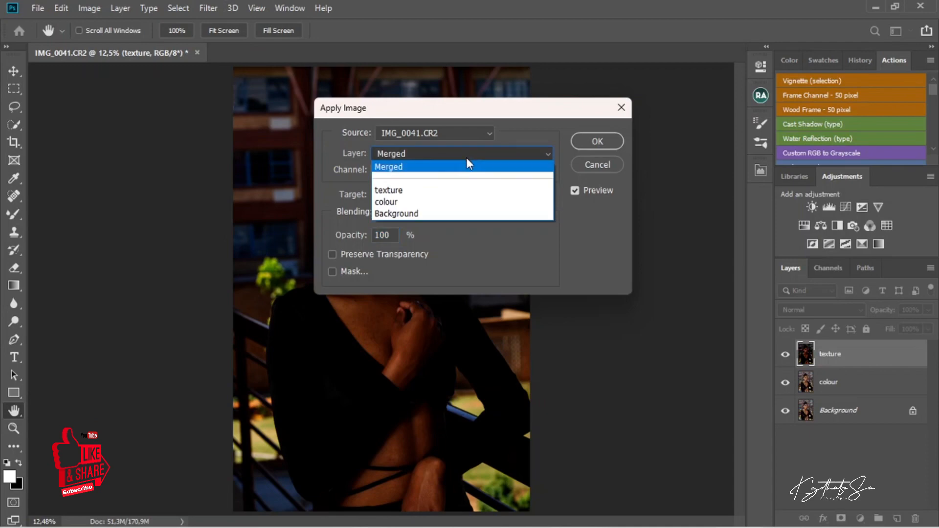
click(395, 201)
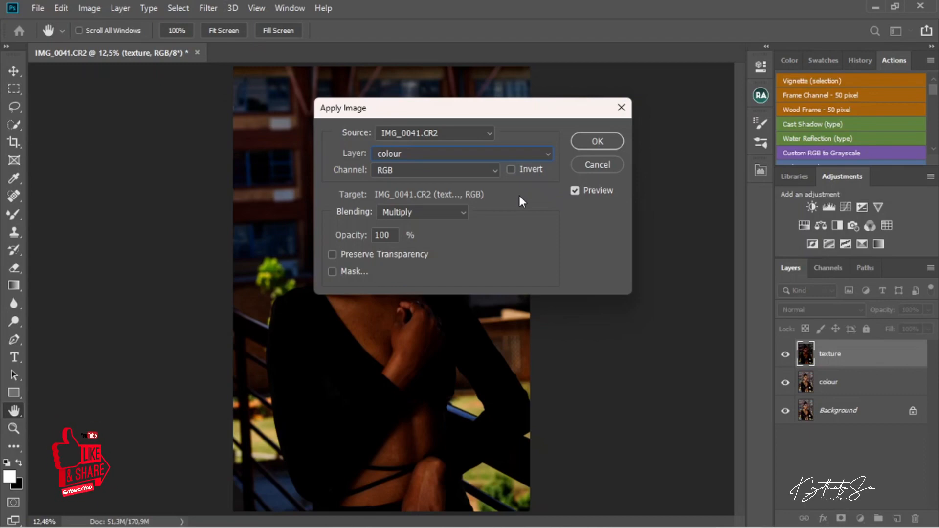
- Apply the image to the texture layer with Subtract blending, scale 2 and offset 128
click(444, 212)
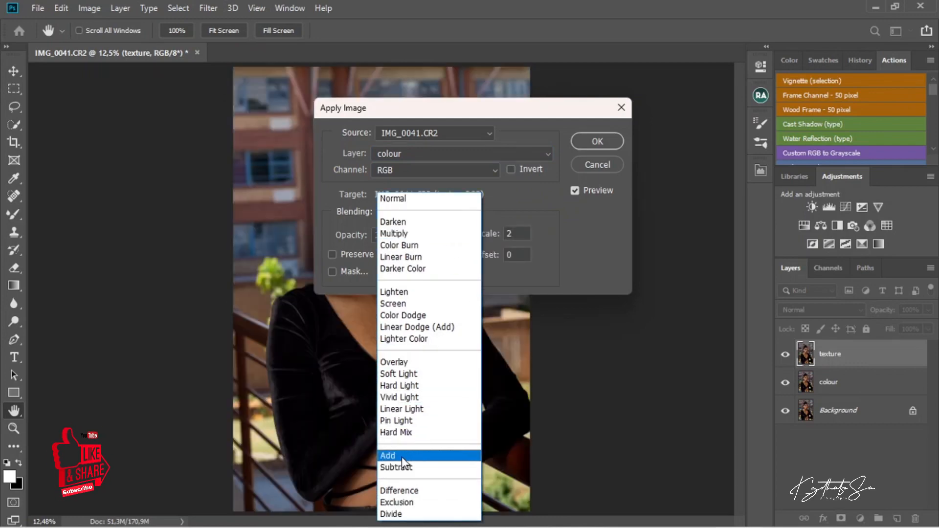
click(413, 467)
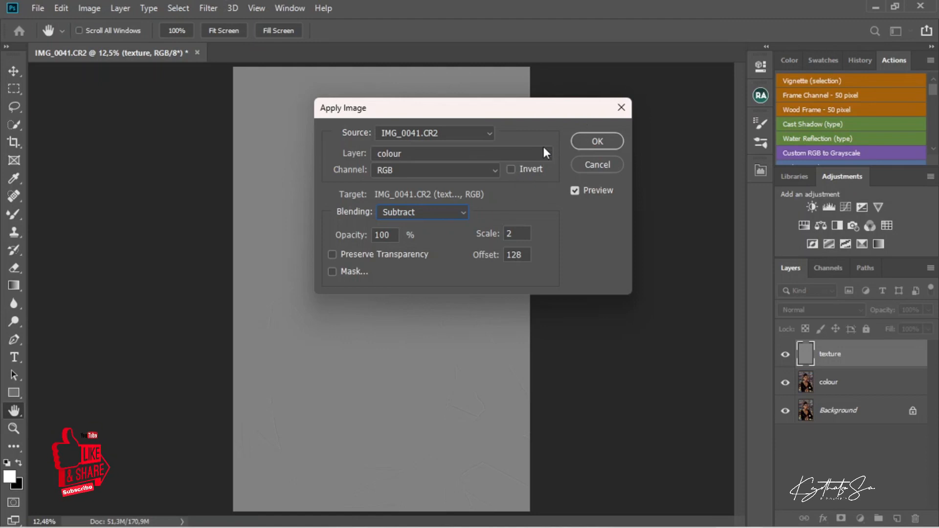
drag(552, 112, 609, 130)
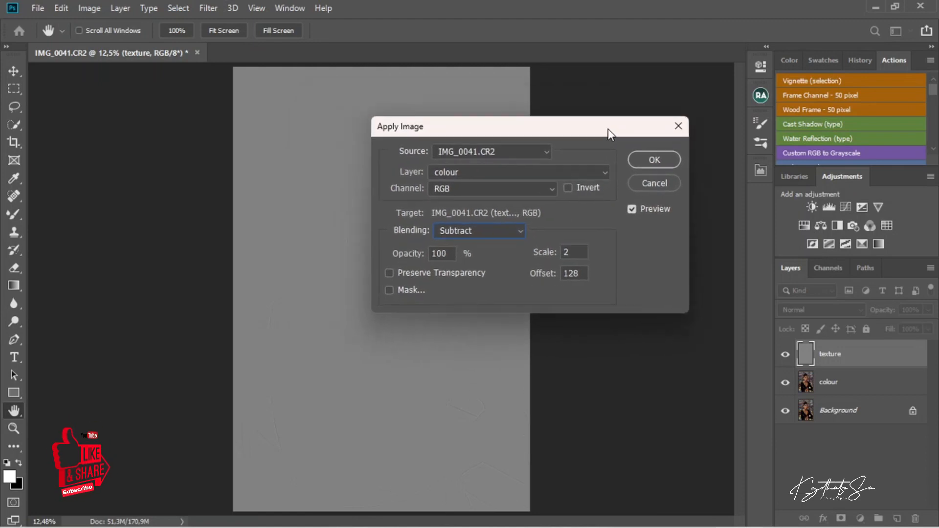
click(655, 157)
- Set the texture layer's blend mode to Linear Light
key(j)
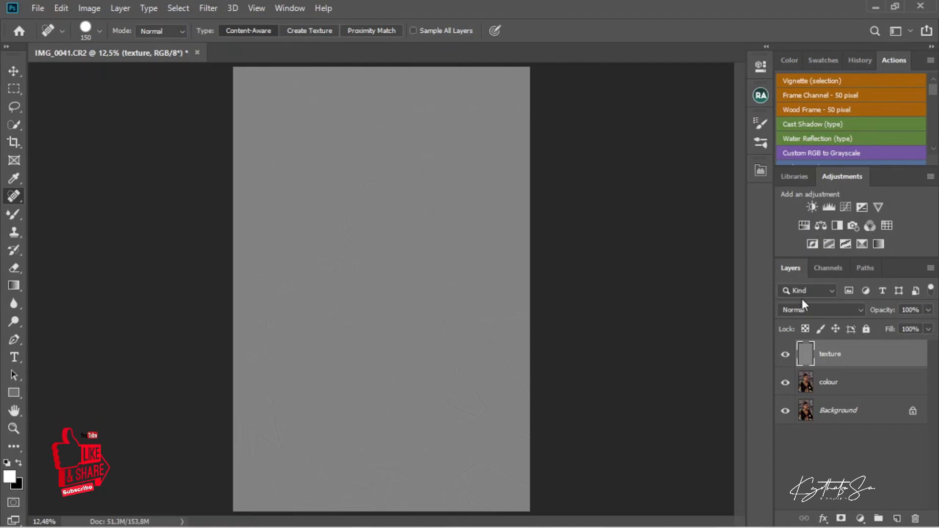
click(809, 311)
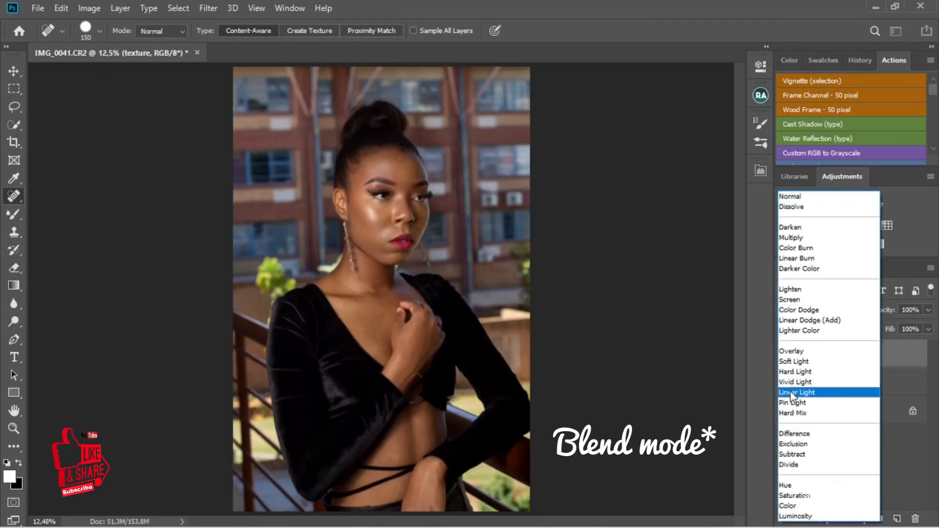
click(793, 393)
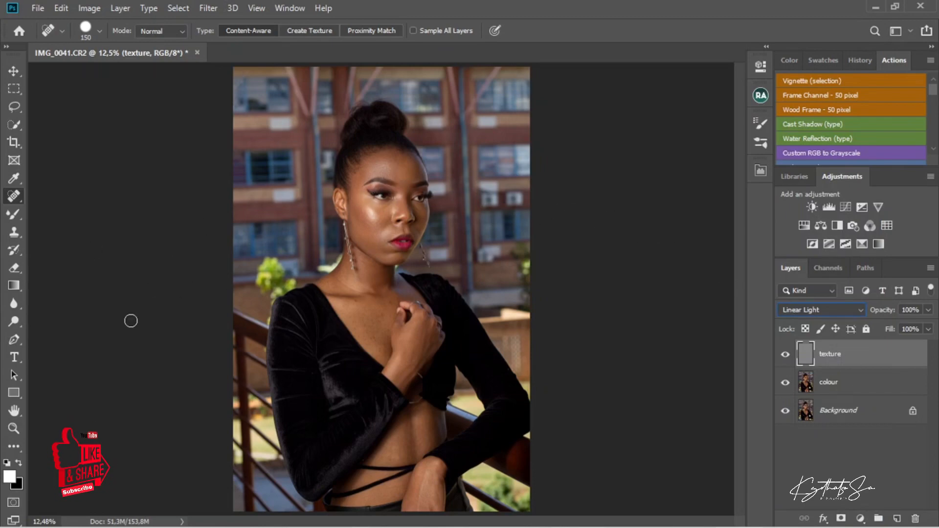
- Select the colour layer, hide the texture layer and clean the Mixer Brush, with wet 9%, load 75%, mix 90% and flow 100%
key(ctrl+plus)
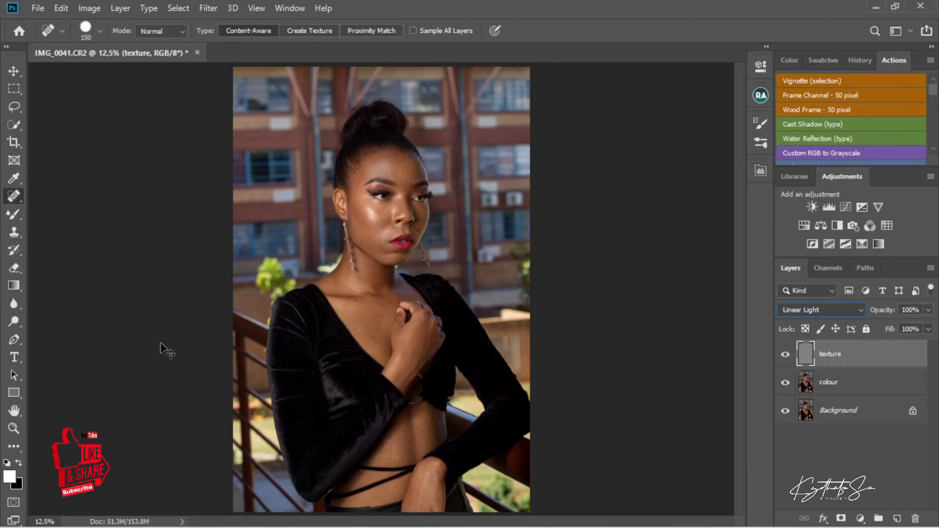
key(ctrl+plus)
key(ctrl+plus)
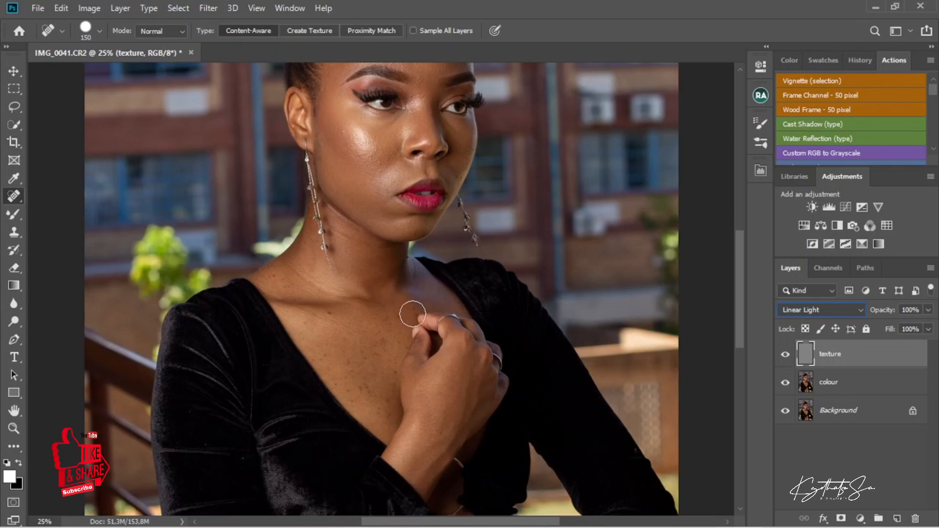
drag(738, 254, 730, 219)
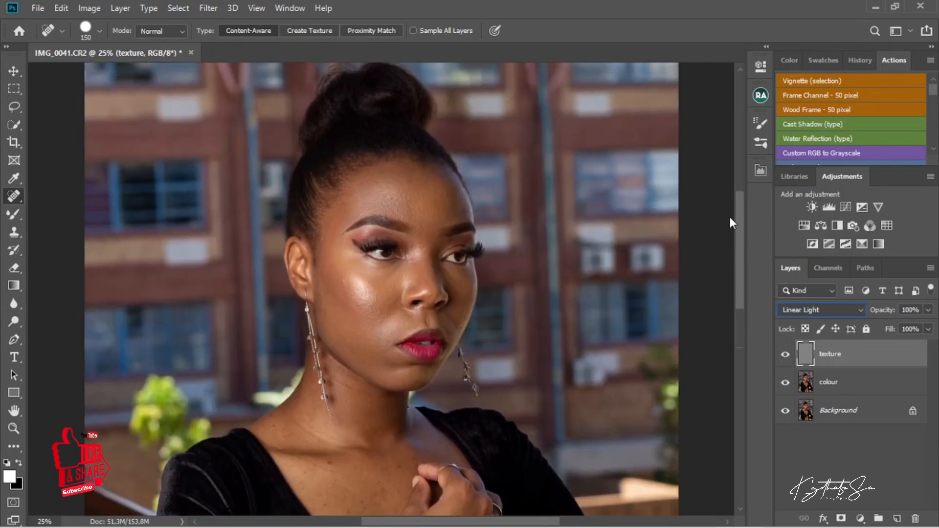
click(825, 387)
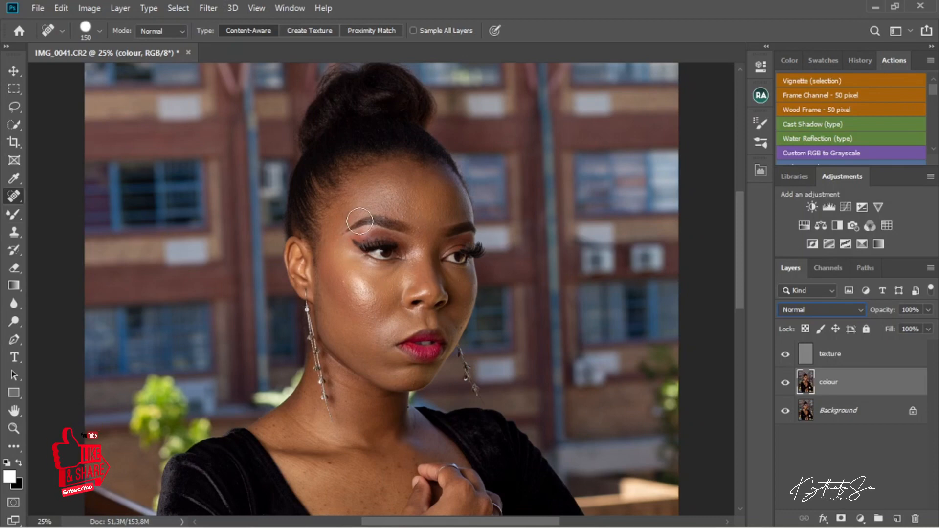
click(785, 357)
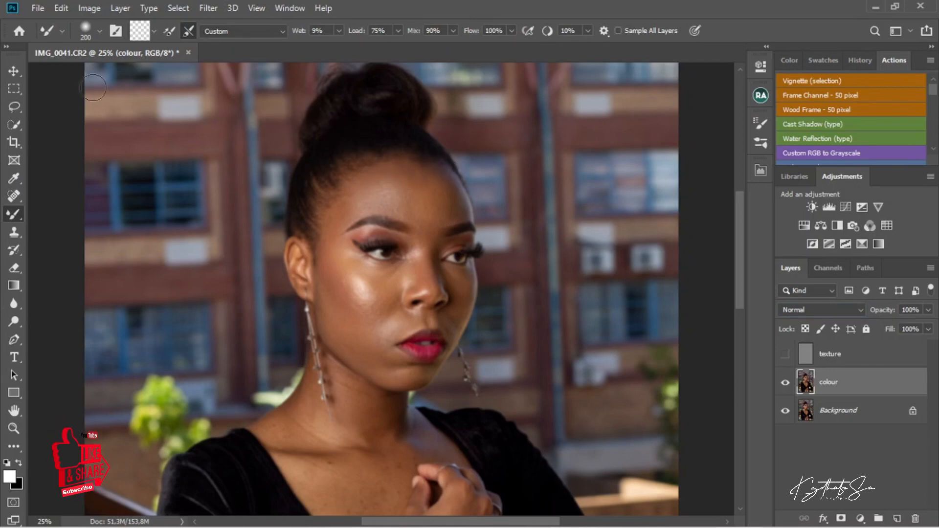
click(152, 31)
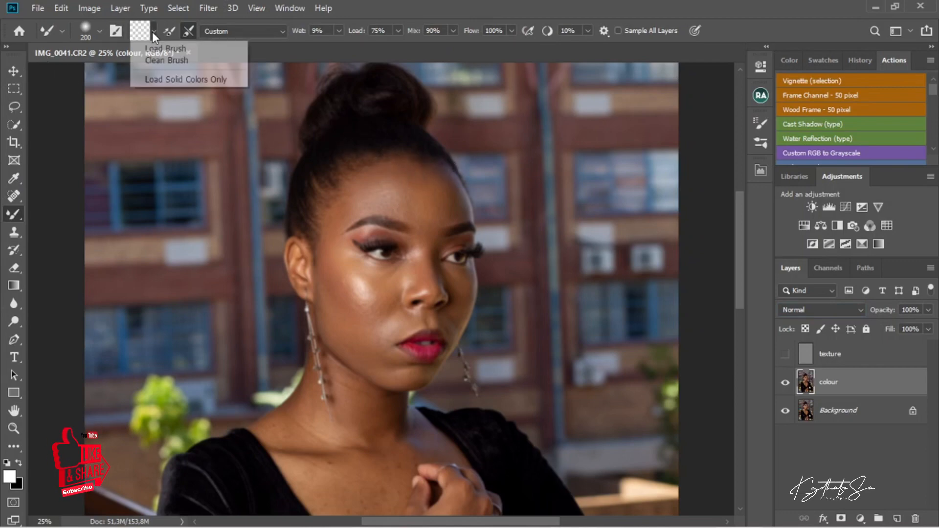
click(163, 60)
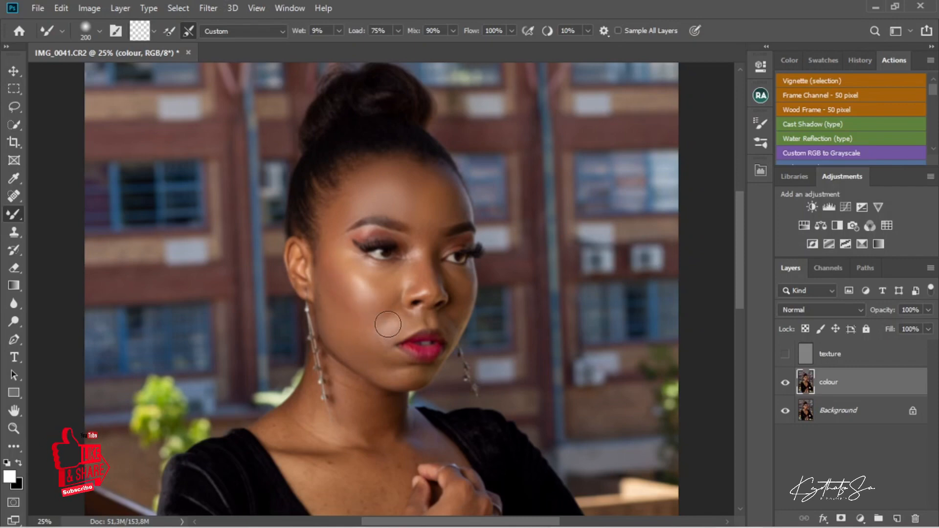
- Blend the facial skin tones with the Mixer Brush, reducing it to 100 pixels for finer areas, and show the texture layer again
key(bracketleft)
key(bracketleft)
key(bracketleft)
key(bracketleft)
key(bracketleft)
key(bracketleft)
key(bracketleft)
key(bracketleft)
key(bracketright)
key(bracketright)
key(bracketright)
key(bracketright)
click(785, 354)
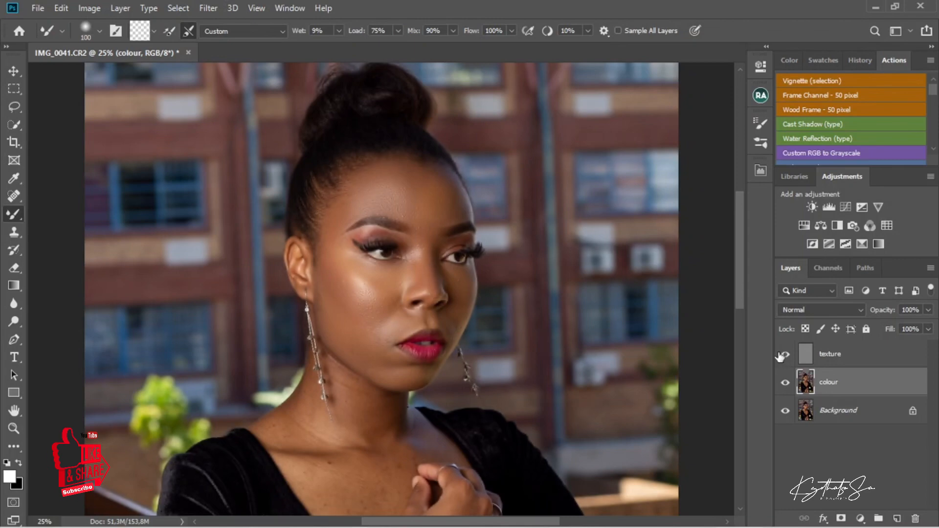
- Hide the texture layer and blend the neck and chest skin with the Mixer Brush at 250 pixels
key(bracketright)
key(bracketright)
key(bracketright)
key(bracketright)
key(bracketright)
scroll(286, 311, down, 5)
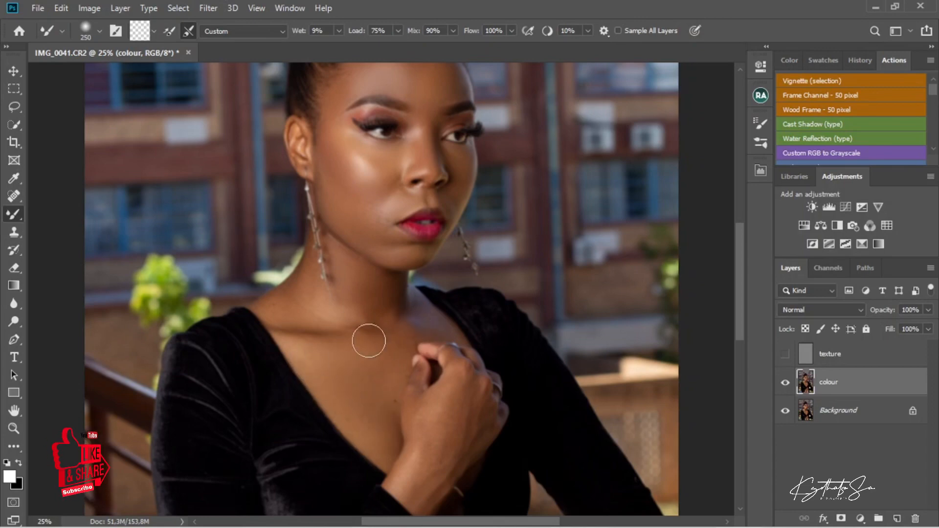
scroll(422, 352, down, 3)
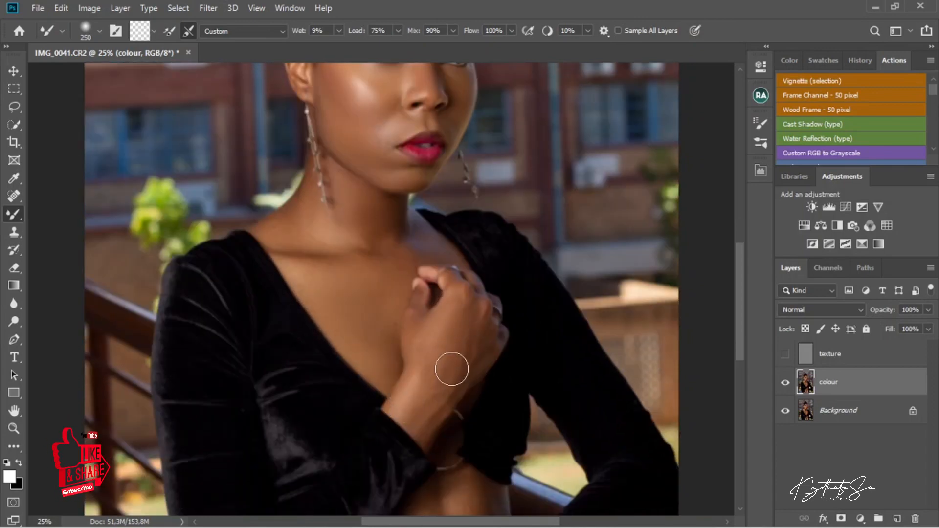
- Blend the skin on the raised hand and forearm and on the midriff, enlarging the Mixer Brush to 300 pixels for the midriff
key(bracketleft)
scroll(472, 274, down, 5)
key(bracketright)
key(bracketright)
key(bracketright)
key(bracketright)
key(bracketright)
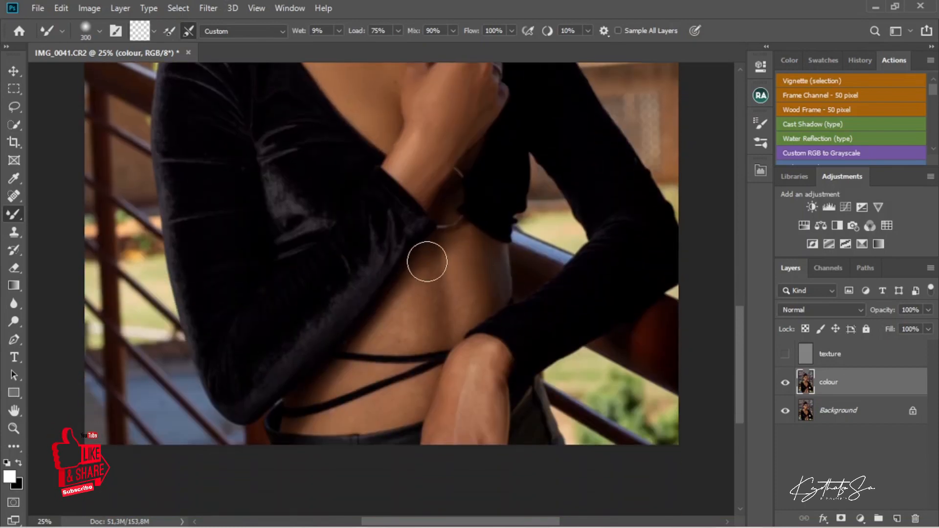
- Blend the remaining skin around the bracelet and waist with the Mixer Brush reduced to 125 pixels
scroll(455, 264, down, 2)
key(bracketleft)
key(bracketleft)
key(bracketleft)
key(bracketleft)
key(bracketleft)
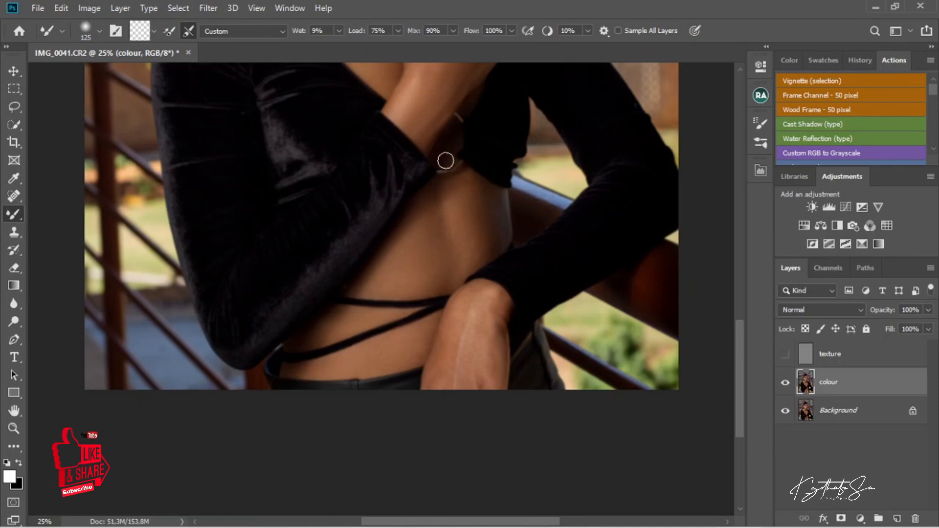
scroll(466, 222, down, 3)
- Show the texture layer and check the blended skin from the waist up to the face
scroll(470, 299, up, 10)
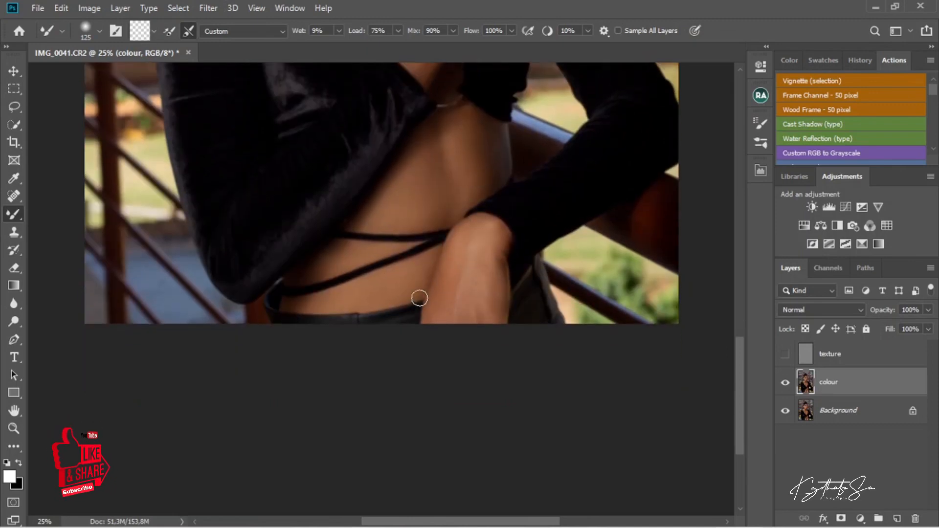
scroll(472, 301, up, 9)
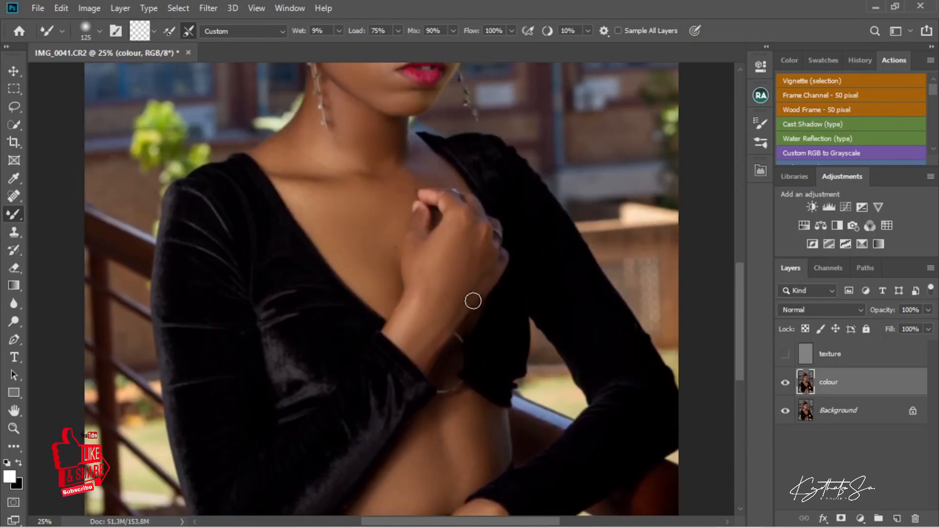
scroll(468, 288, up, 2)
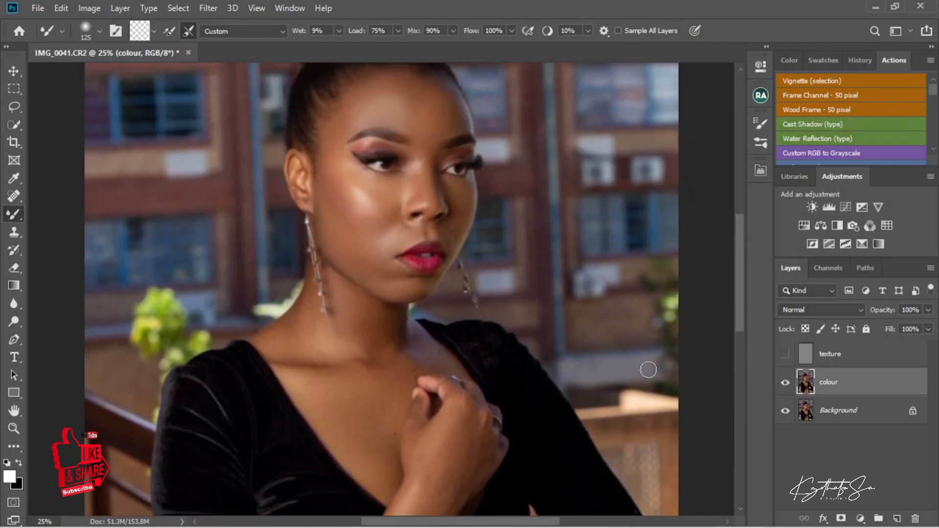
click(785, 353)
scroll(423, 361, down, 8)
scroll(423, 361, down, 5)
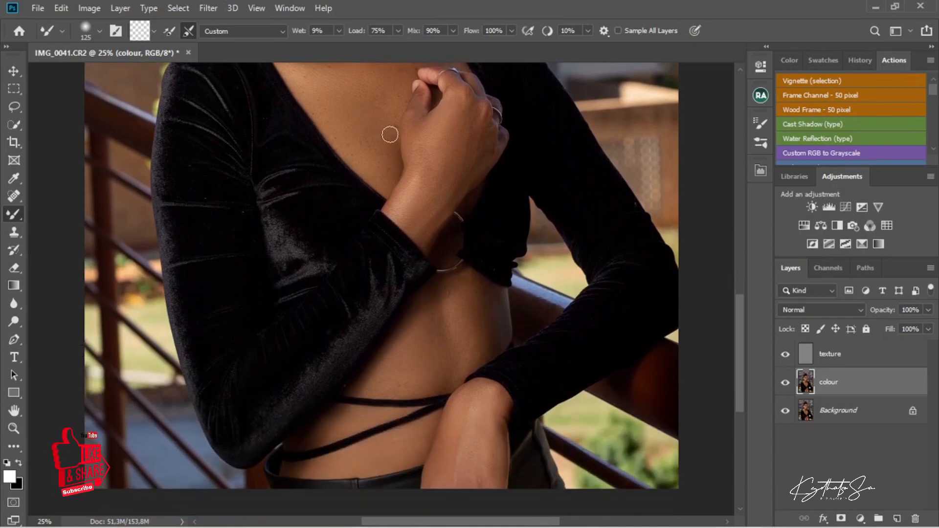
scroll(390, 134, up, 4)
scroll(365, 157, up, 3)
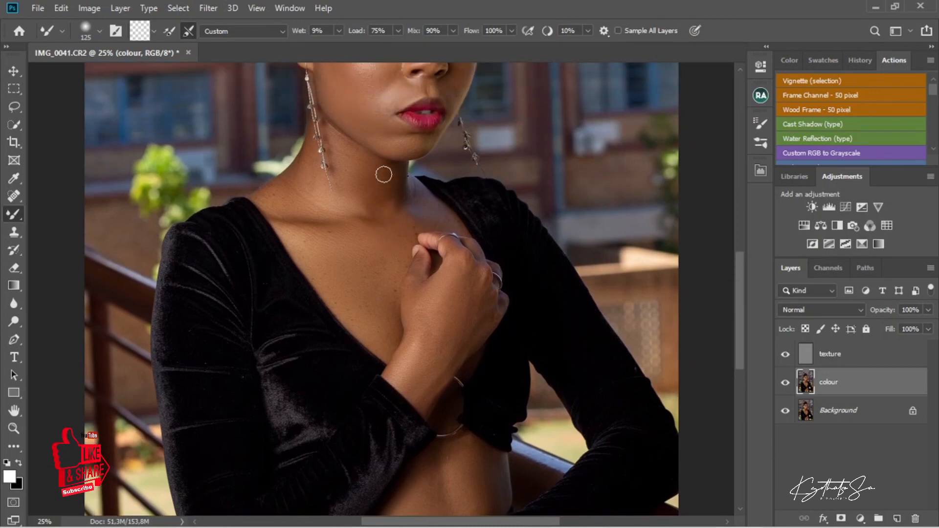
scroll(383, 174, up, 8)
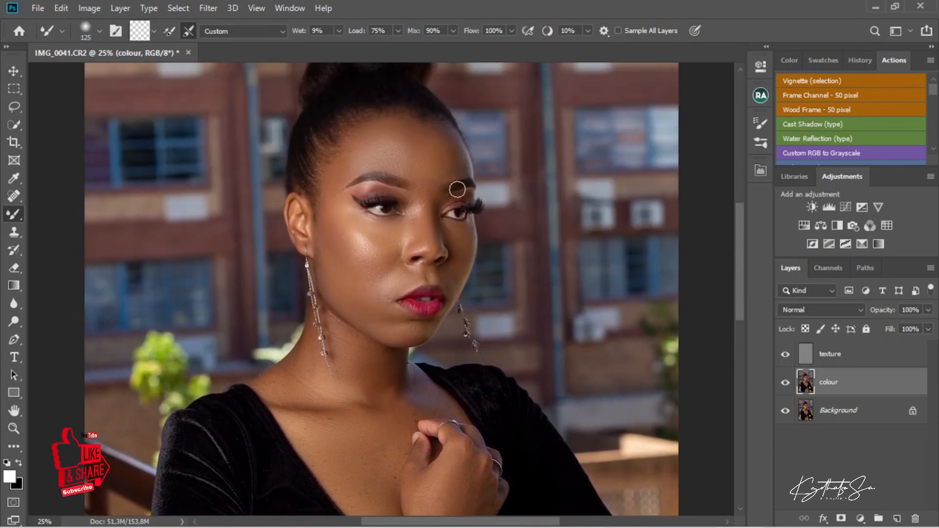
- Select the texture layer and clean the skin texture on the nose bridge, forehead and far cheek with the Clone Stamp at 35 pixels
key(alt+shift+j)
click(832, 357)
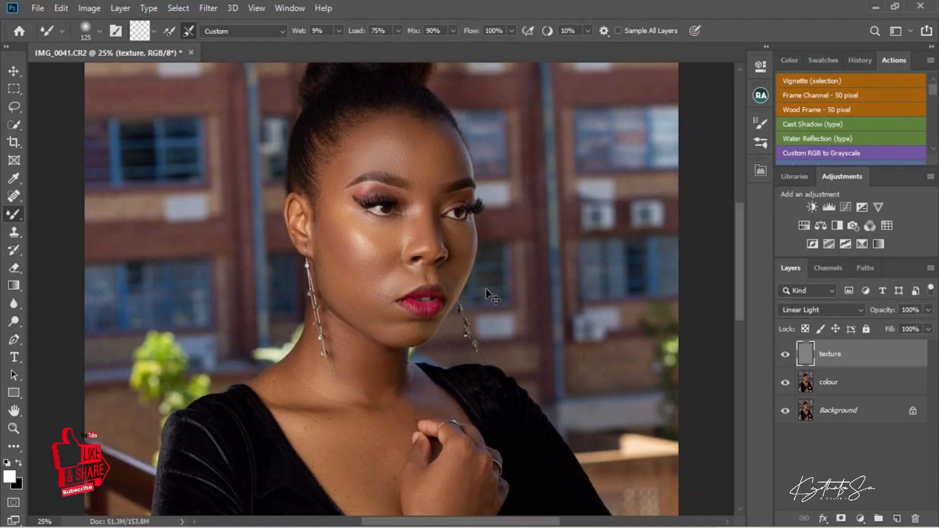
key(ctrl+plus)
key(ctrl+plus)
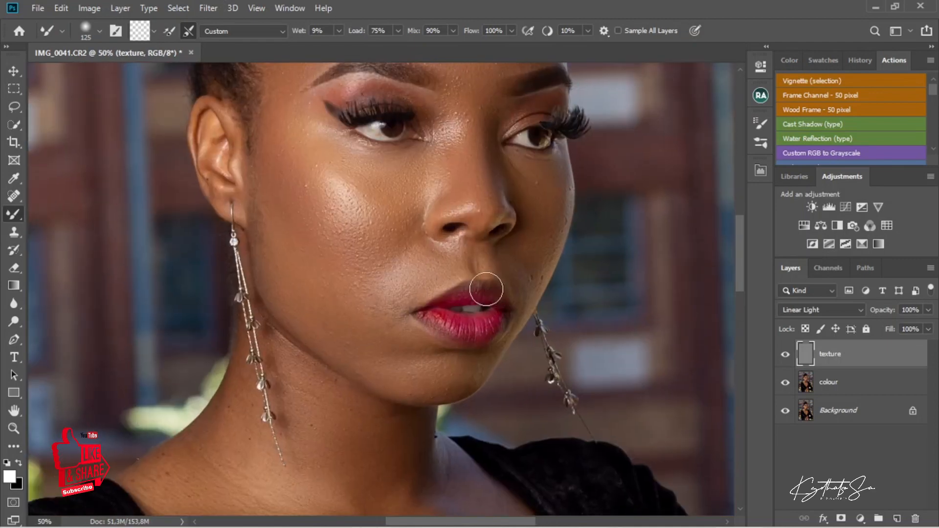
scroll(340, 203, up, 3)
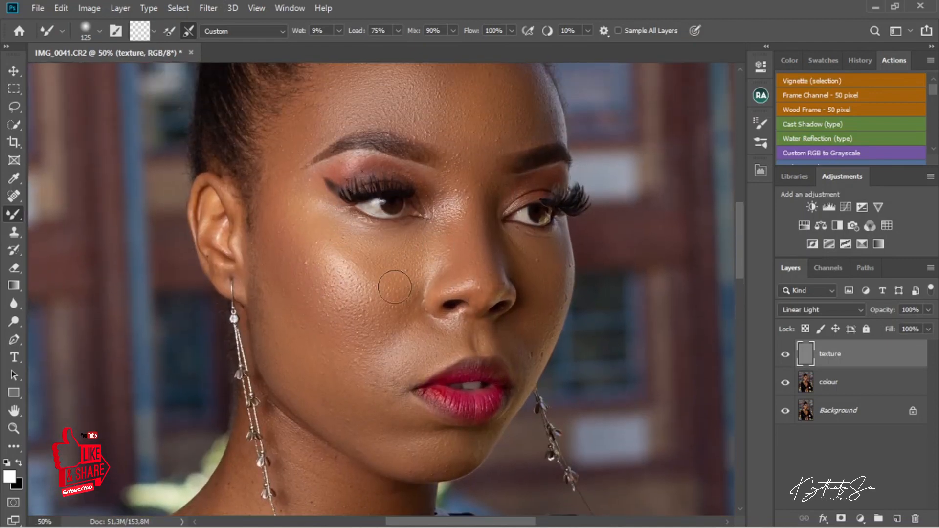
scroll(406, 156, up, 3)
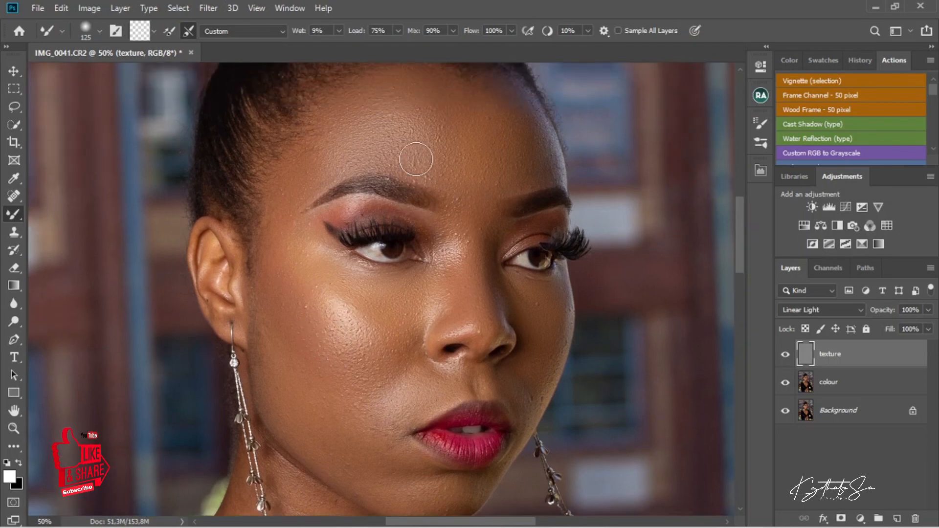
scroll(415, 159, up, 1)
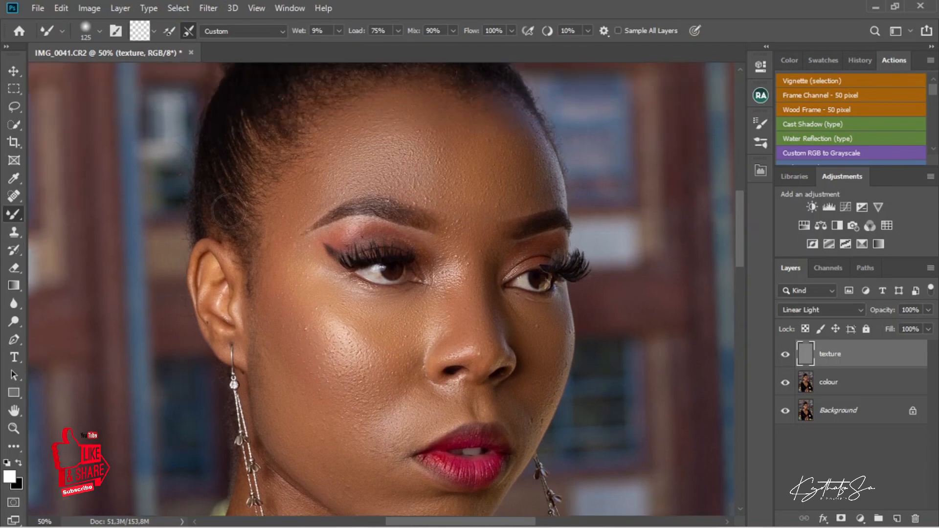
click(17, 236)
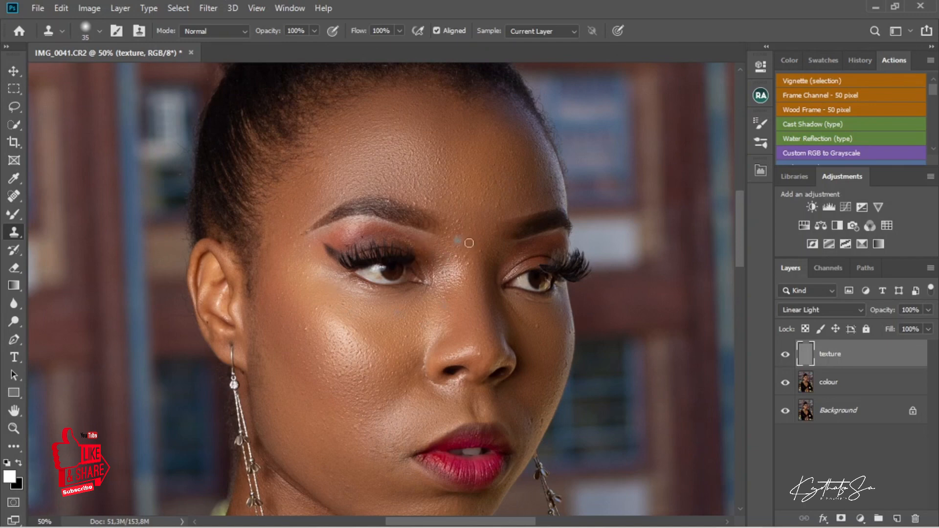
drag(477, 244, 470, 253)
alt+click(540, 139)
alt+click(546, 329)
click(538, 326)
- Clone clean texture over the flaws on the chin and check the face up to the forehead
scroll(528, 371, down, 1)
scroll(485, 327, down, 5)
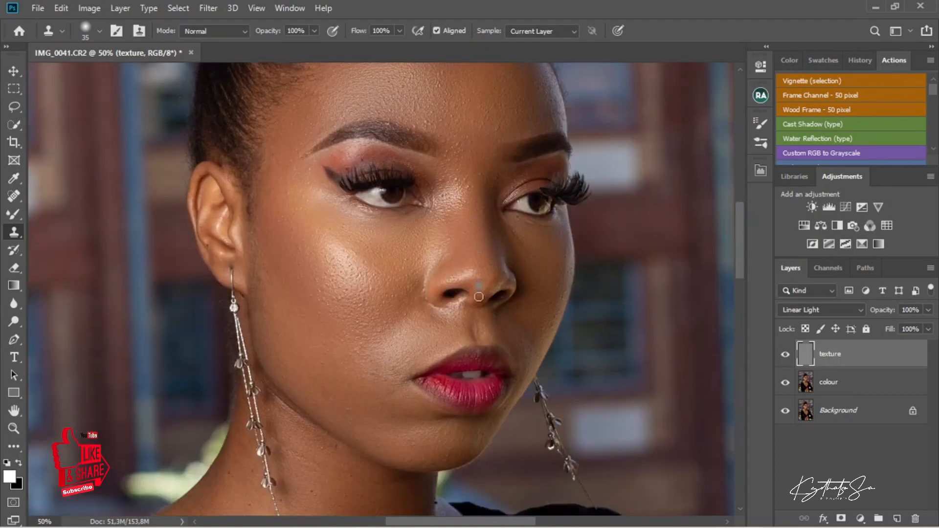
scroll(450, 367, down, 2)
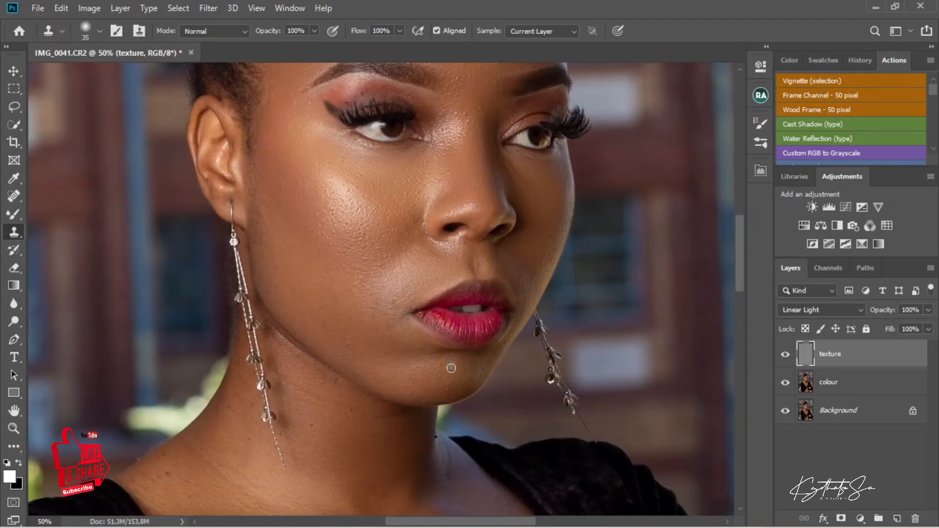
mouse_move(446, 397)
mouse_down()
mouse_move(425, 402)
mouse_move(444, 396)
mouse_up()
scroll(475, 362, up, 5)
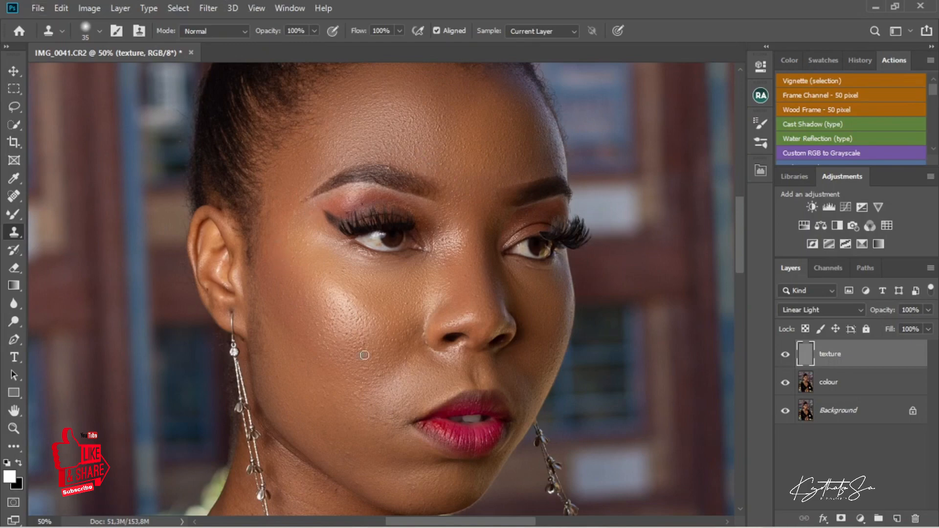
scroll(365, 355, down, 2)
scroll(518, 175, up, 4)
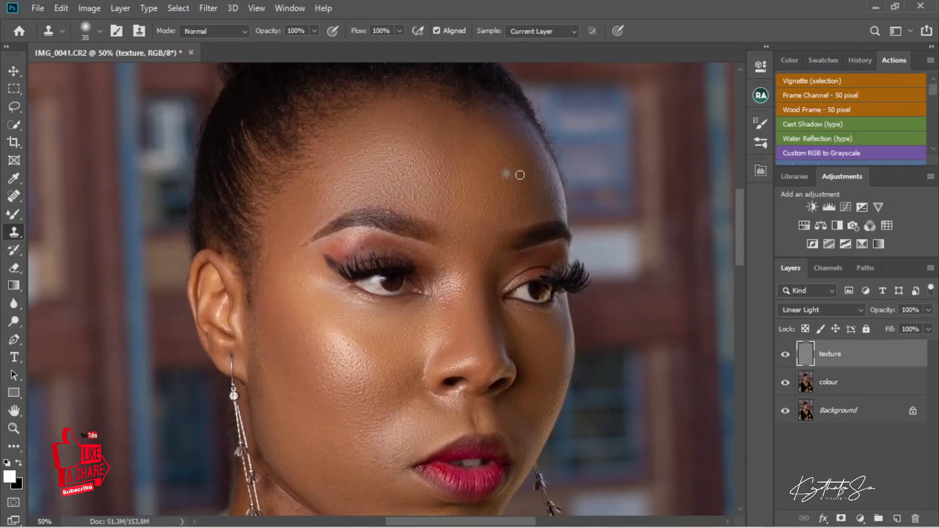
- Clean the spots on the neck and upper chest with the Clone Stamp, using brush sizes of 70 and 40 pixels
scroll(508, 243, down, 20)
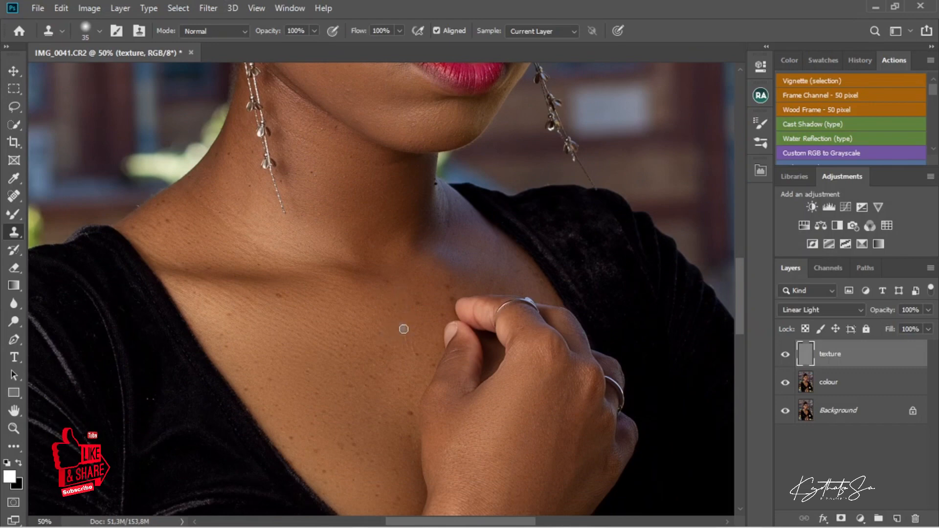
key(bracketleft)
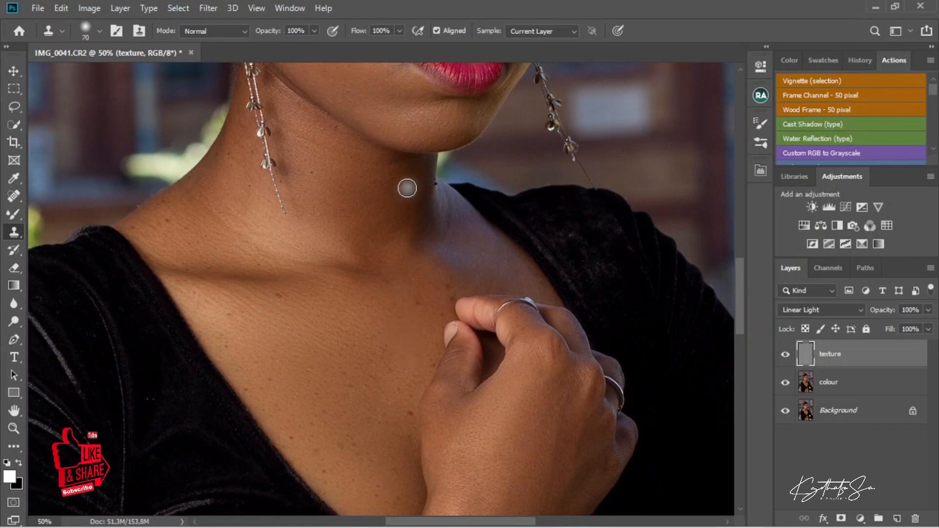
scroll(294, 262, down, 1)
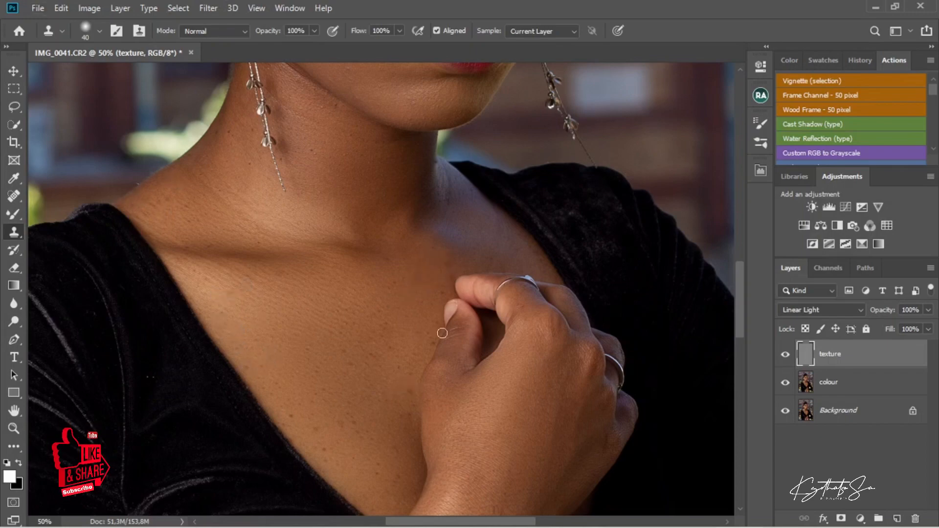
drag(473, 209, 551, 276)
- Inspect the retouched skin on the forearm, midriff and neck, in the whole portrait and close up on the face
scroll(439, 159, down, 12)
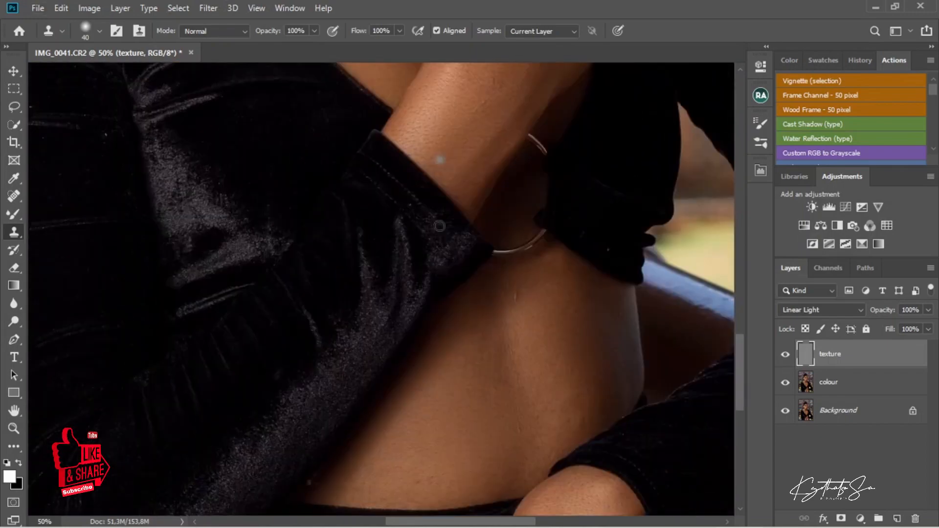
scroll(440, 221, up, 15)
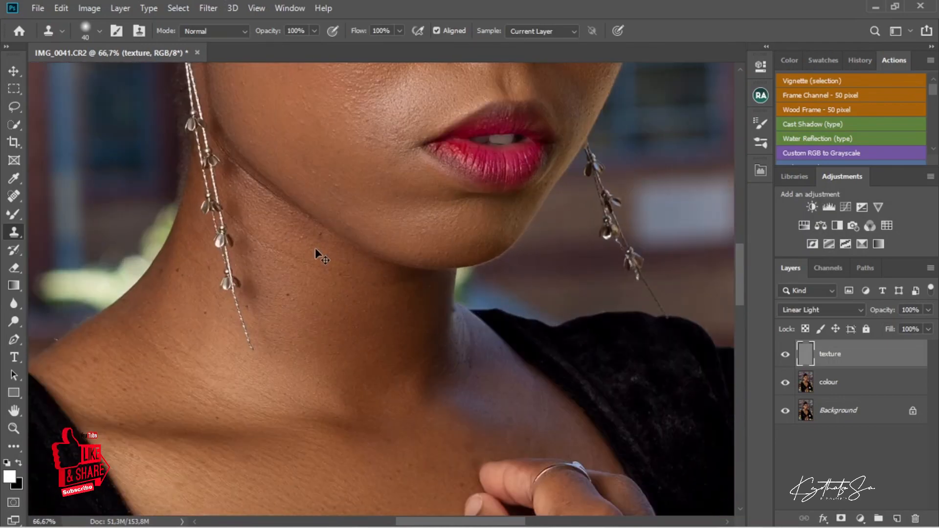
scroll(315, 248, down, 6)
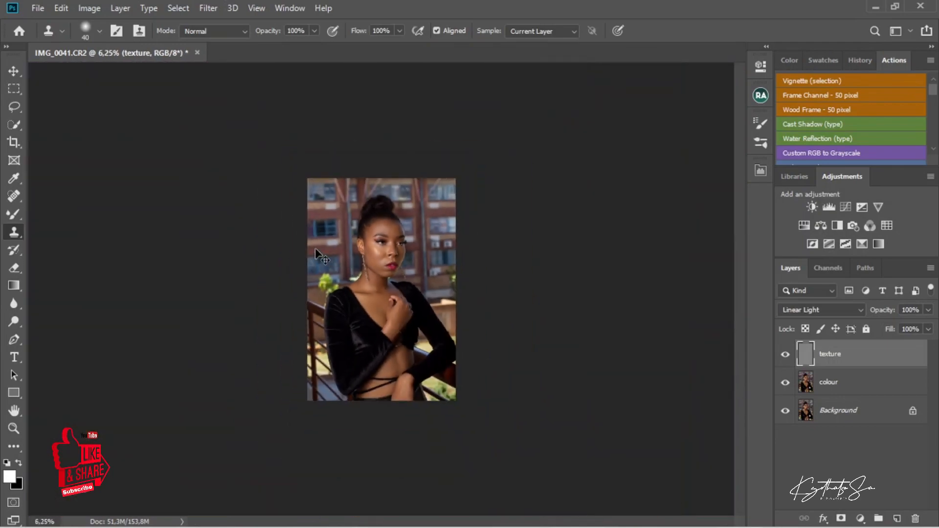
scroll(315, 248, down, 1)
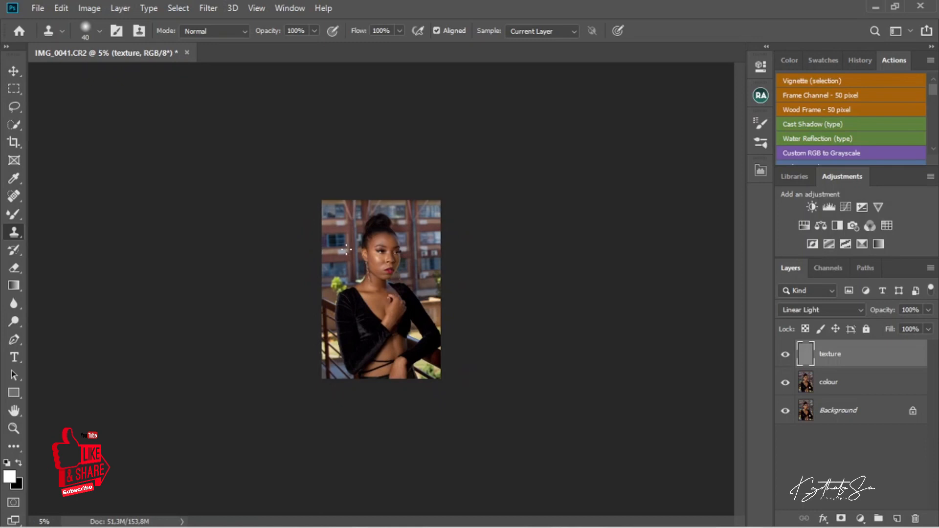
click(14, 428)
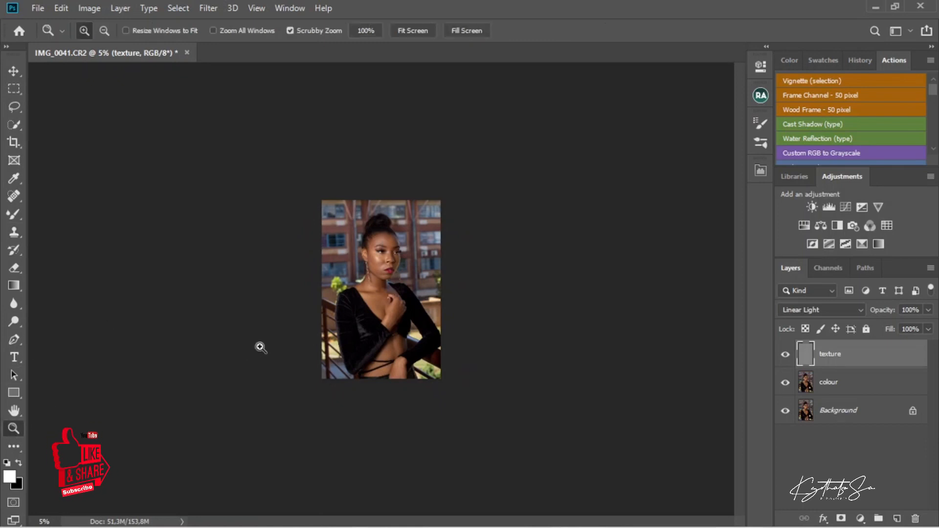
right_click(357, 310)
click(380, 318)
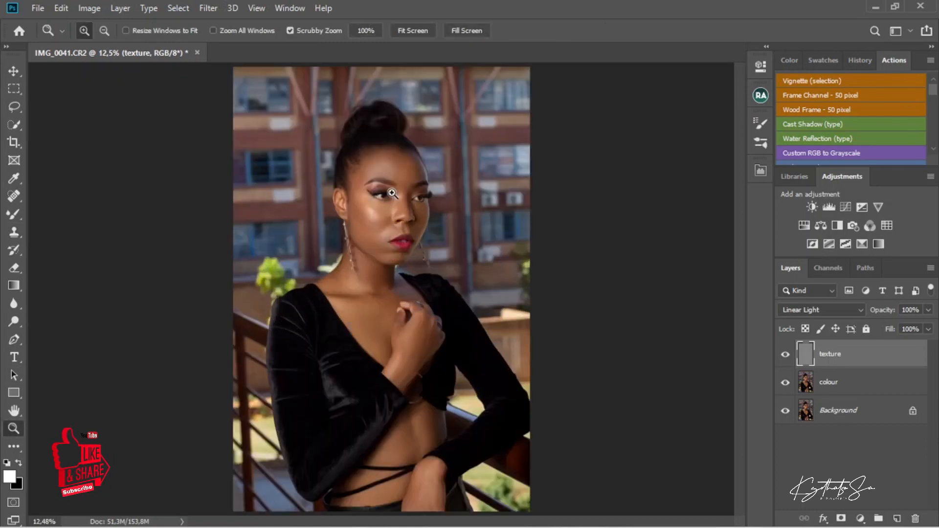
click(407, 203)
click(407, 202)
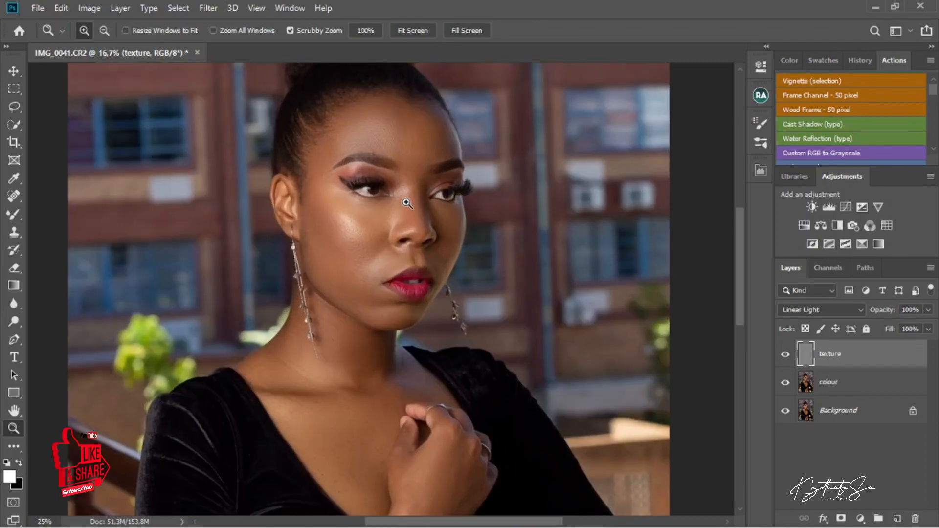
click(407, 203)
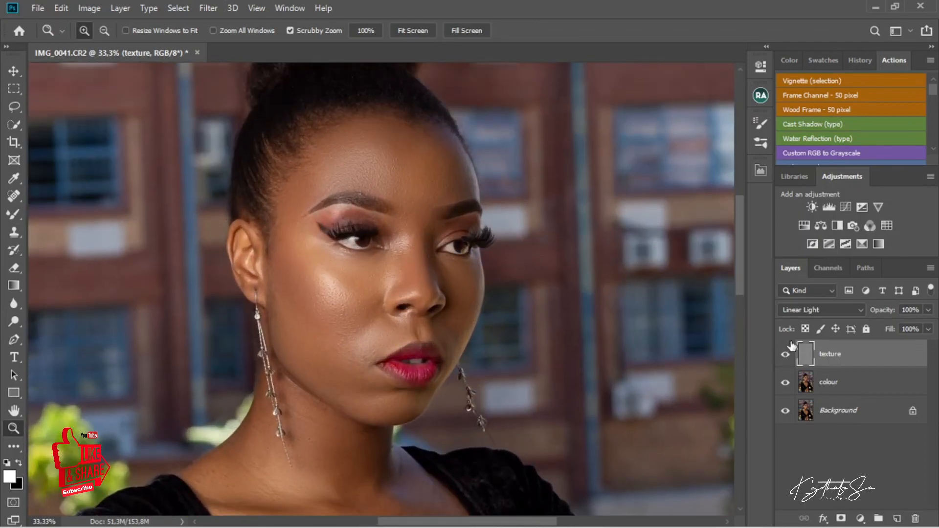
- Group the texture and colour layers and name the group fs
shift+click(841, 387)
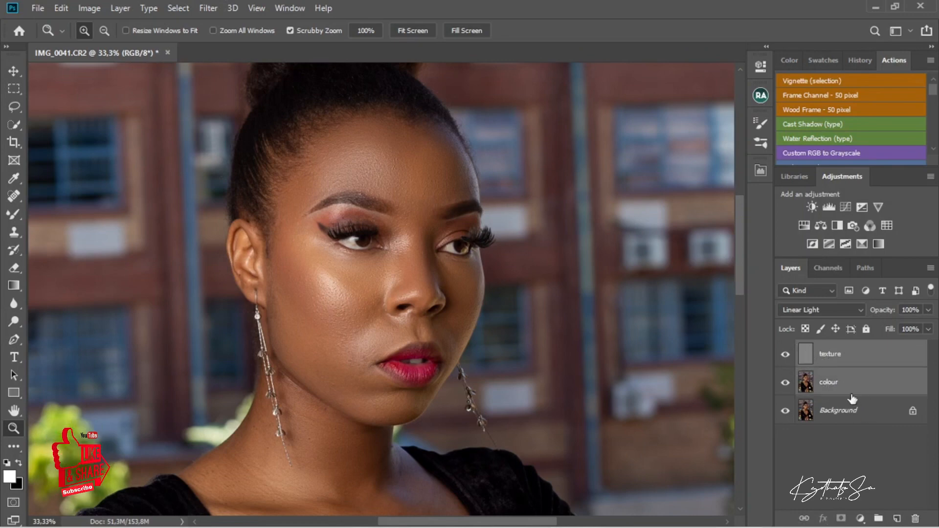
mouse_move(169, 527)
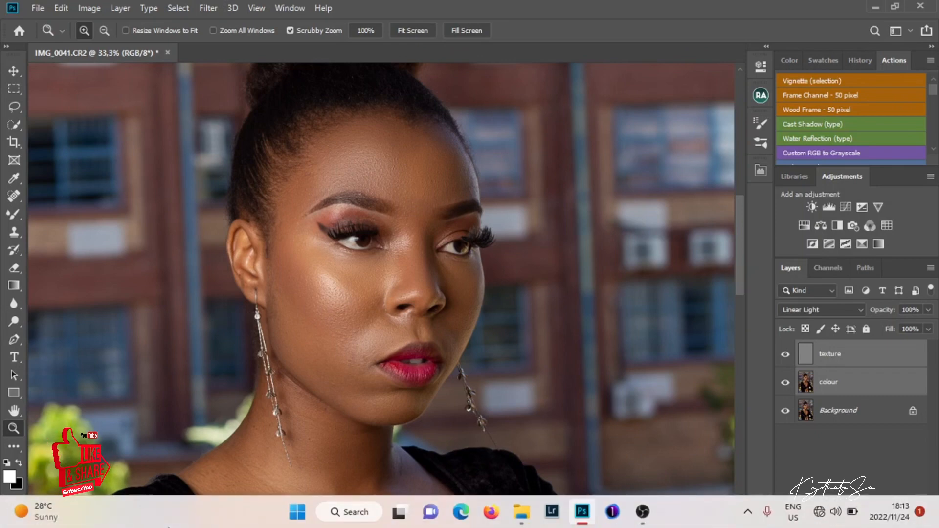
key(ctrl+g)
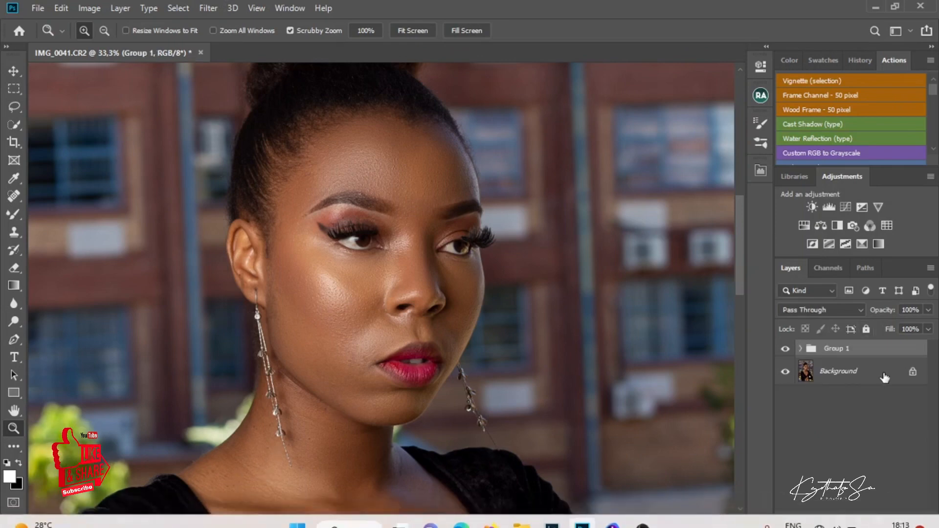
double_click(845, 349)
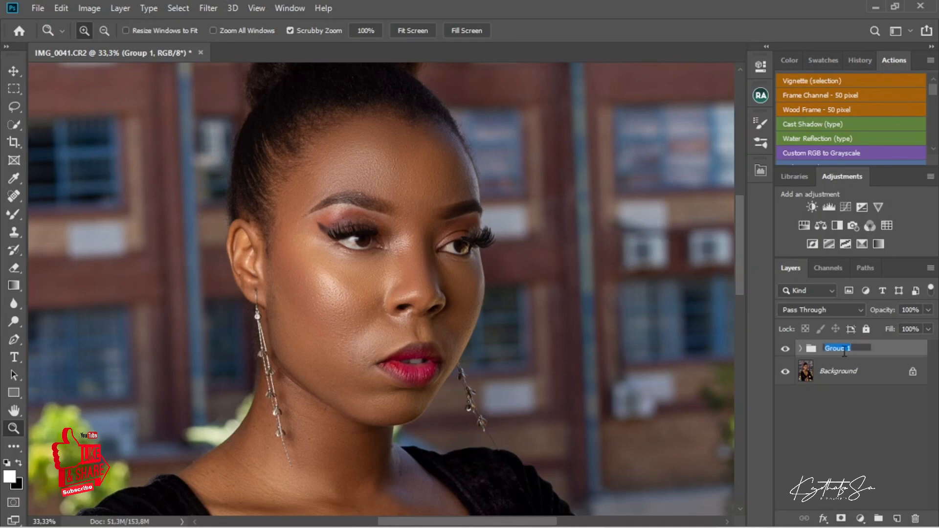
key(BackSpace)
text(fs)
click(846, 415)
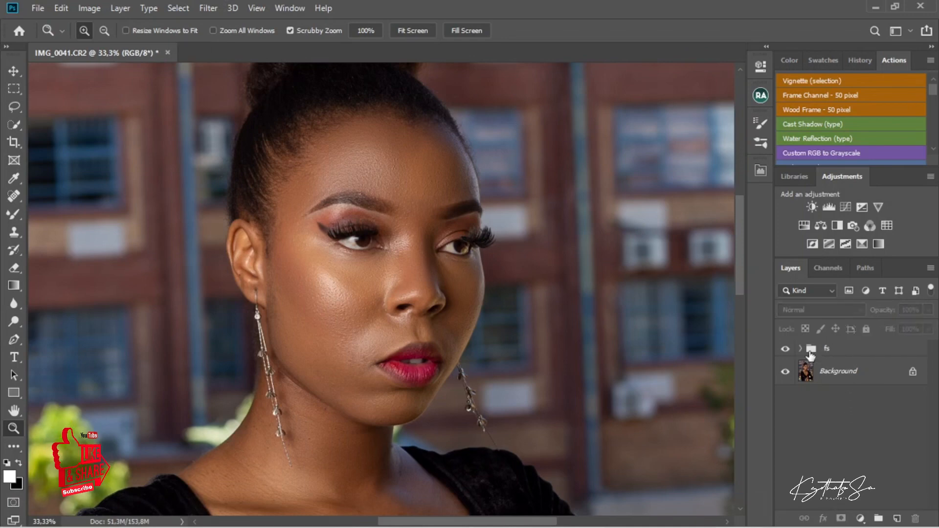
- Compare the face with the fs group hidden and shown, and check the whole portrait with the group visible
click(784, 349)
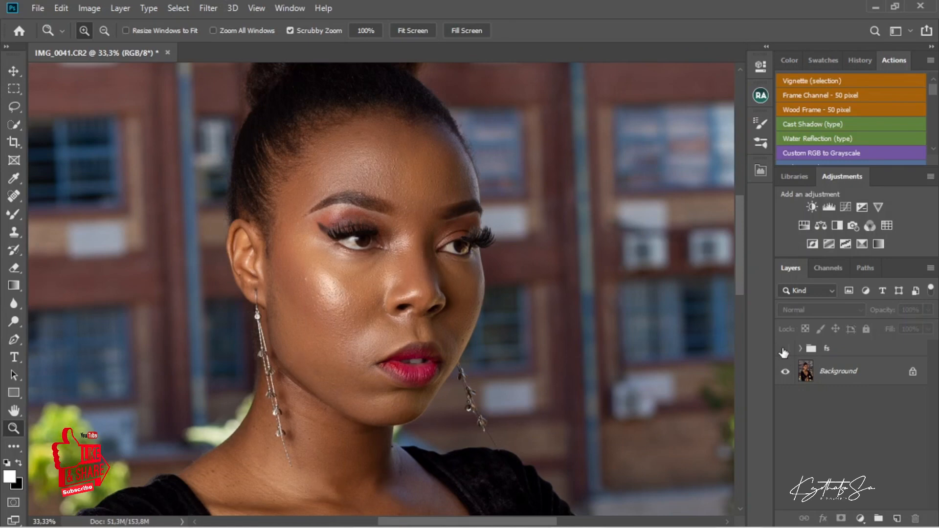
click(783, 349)
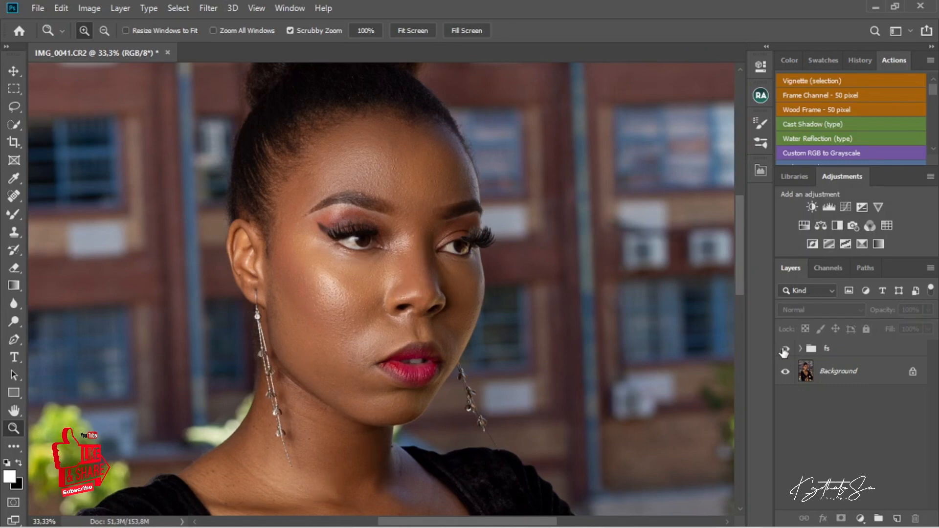
click(783, 349)
scroll(349, 316, down, 1)
scroll(350, 315, up, 2)
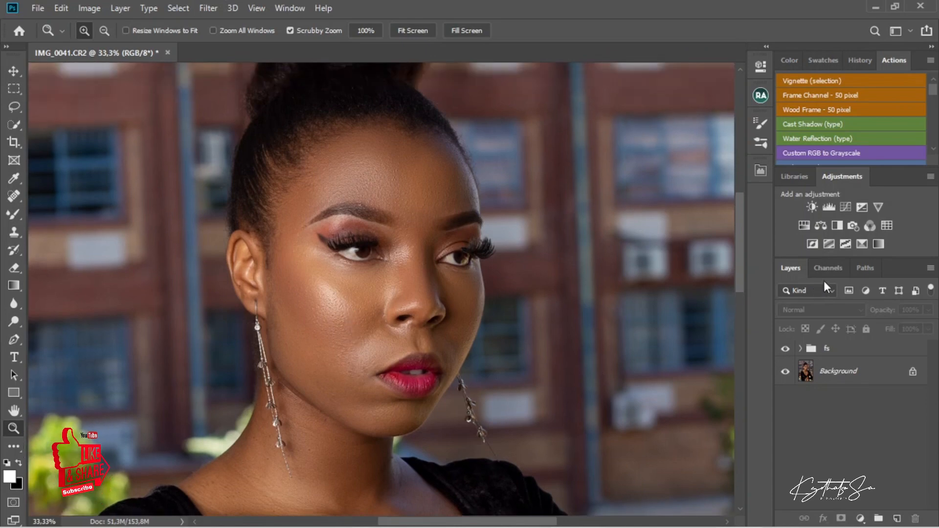
right_click(286, 323)
click(322, 329)
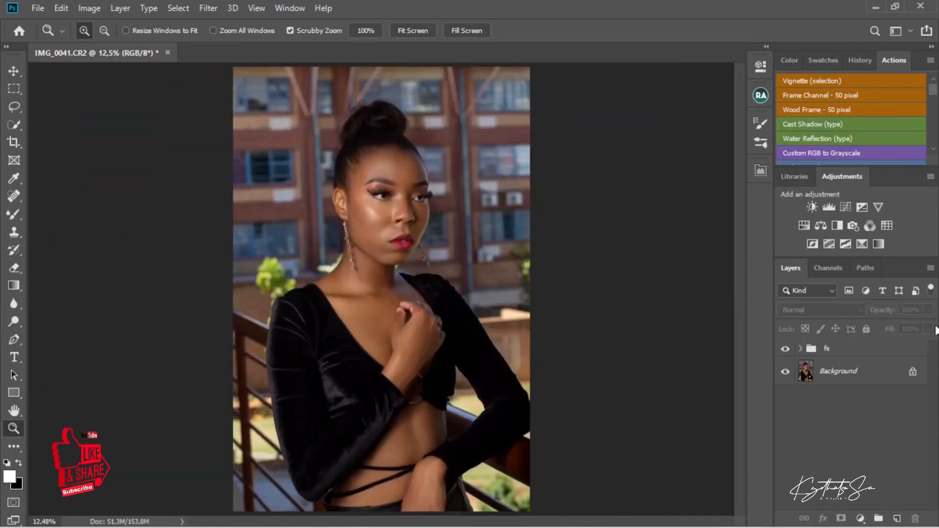
- Add a Black & White adjustment layer above the fs group, blended in Multiply mode at 34% opacity
click(837, 225)
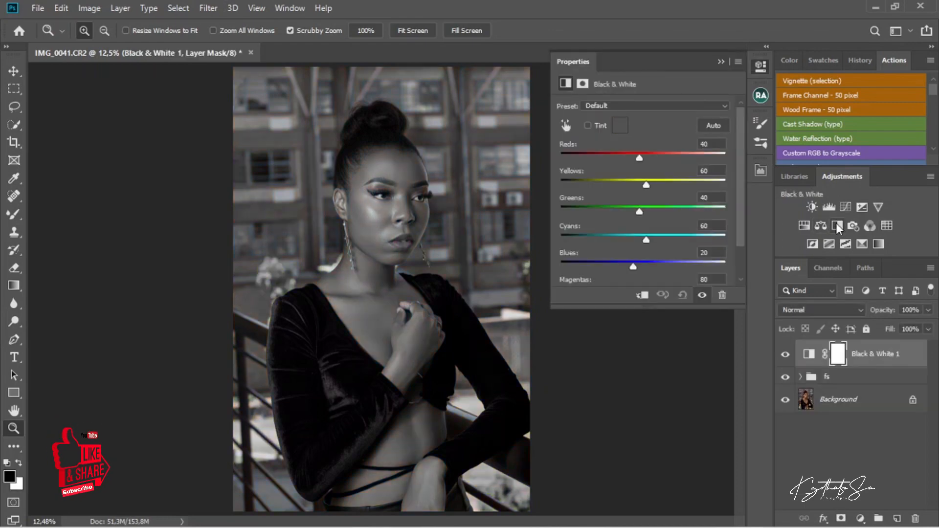
click(817, 310)
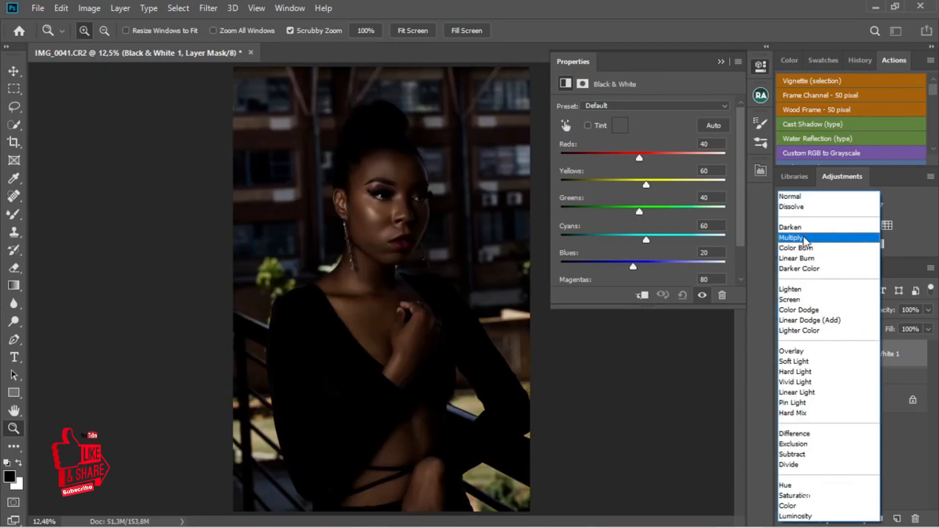
click(803, 238)
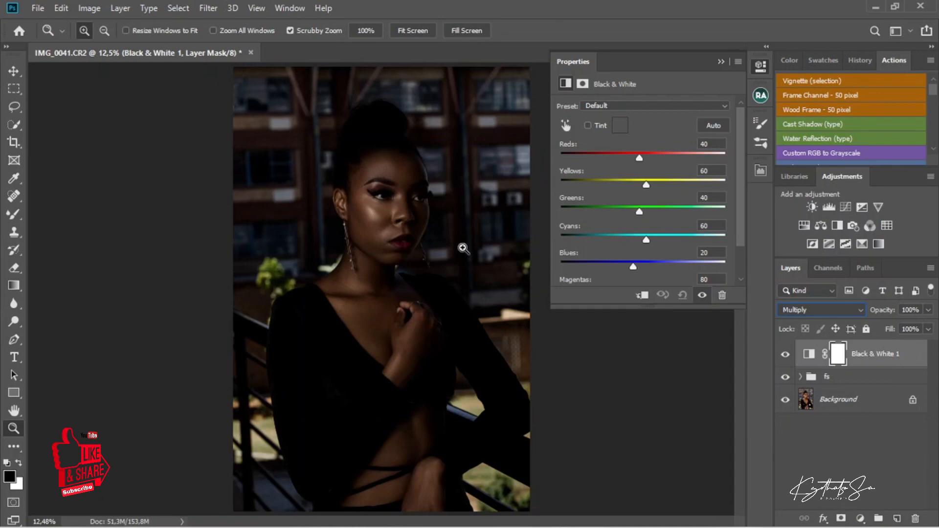
click(721, 61)
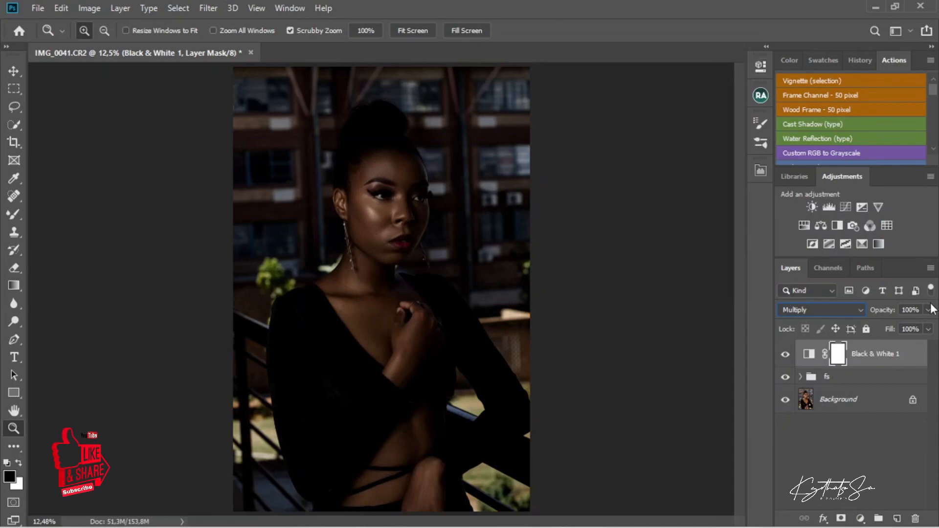
click(929, 310)
drag(929, 326, 890, 334)
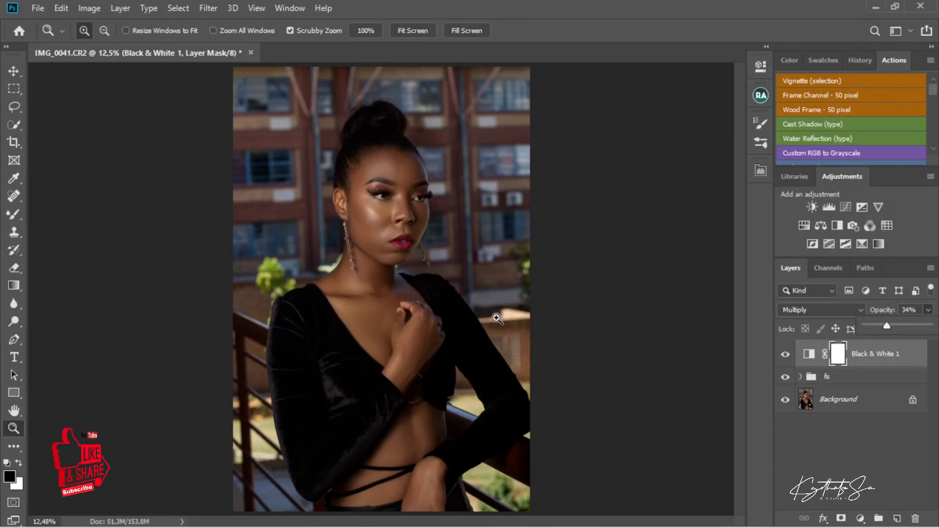
- Lower the Black & White layer's opacity to 23%, comparing the portrait with the layer hidden and shown
click(785, 355)
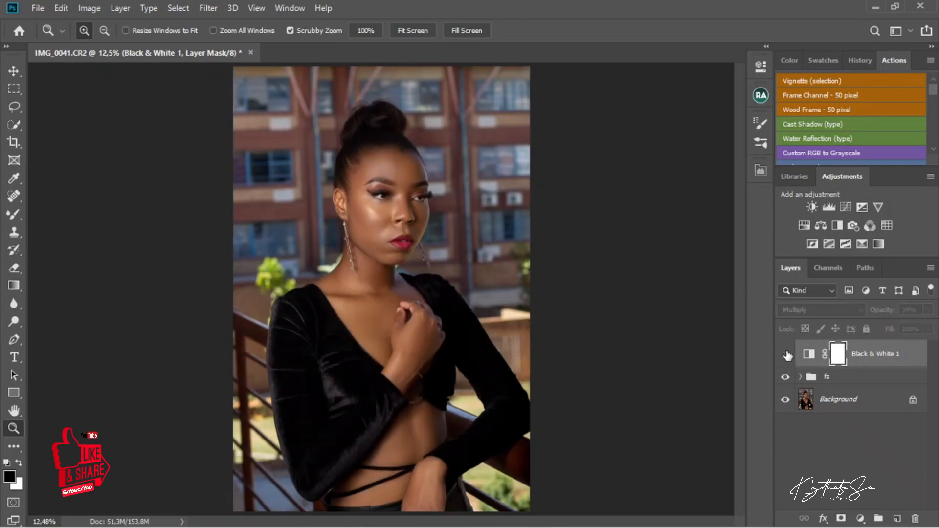
click(786, 354)
click(786, 354)
click(785, 354)
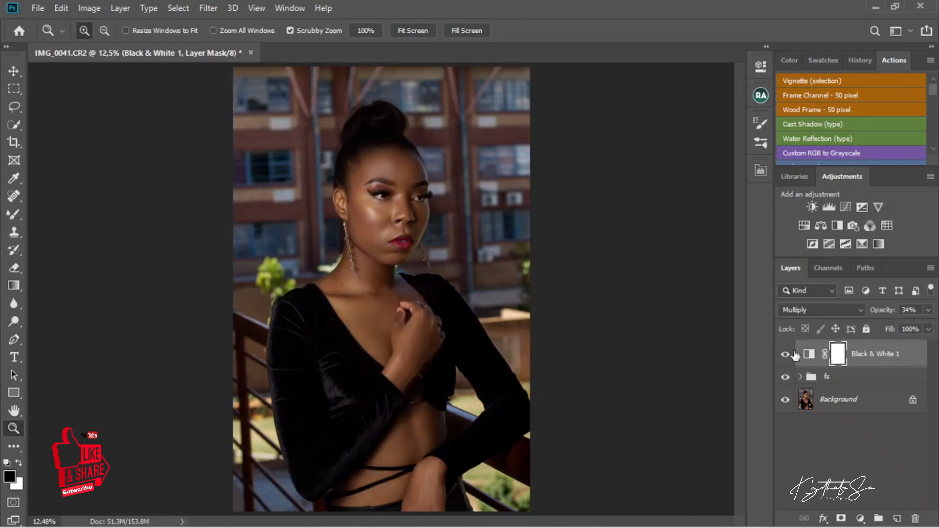
click(928, 310)
drag(887, 324, 880, 324)
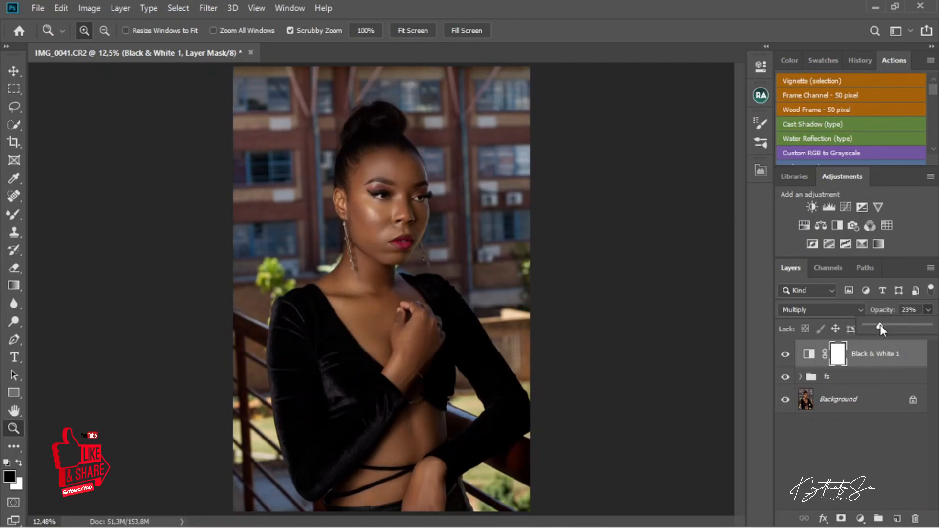
click(785, 357)
click(786, 357)
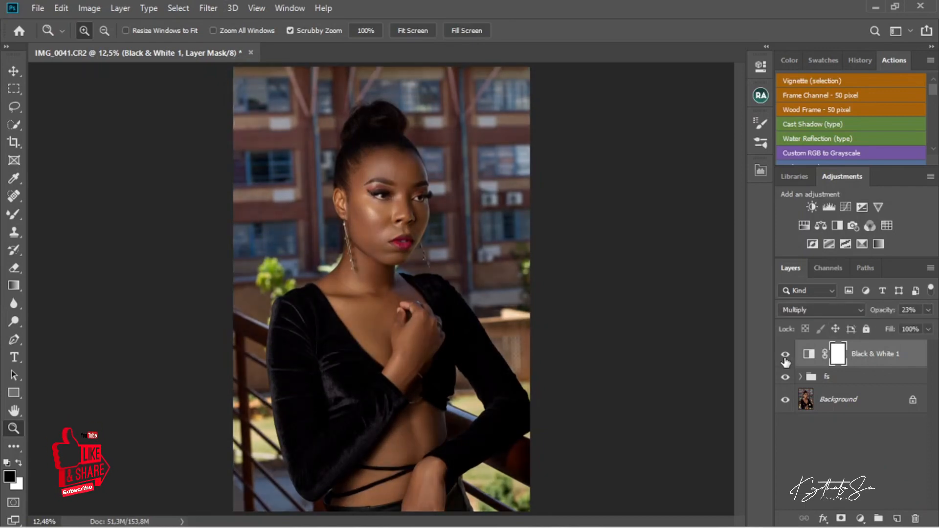
click(786, 357)
click(786, 356)
- Add a Color Lookup adjustment layer and load the natural looks (1).cube 3D LUT from the LUTs folder
click(888, 226)
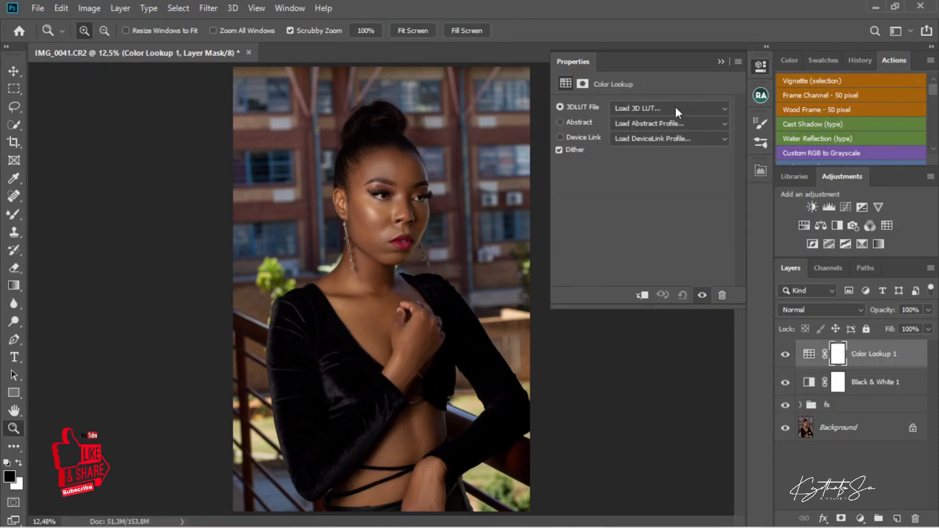
click(674, 108)
click(665, 125)
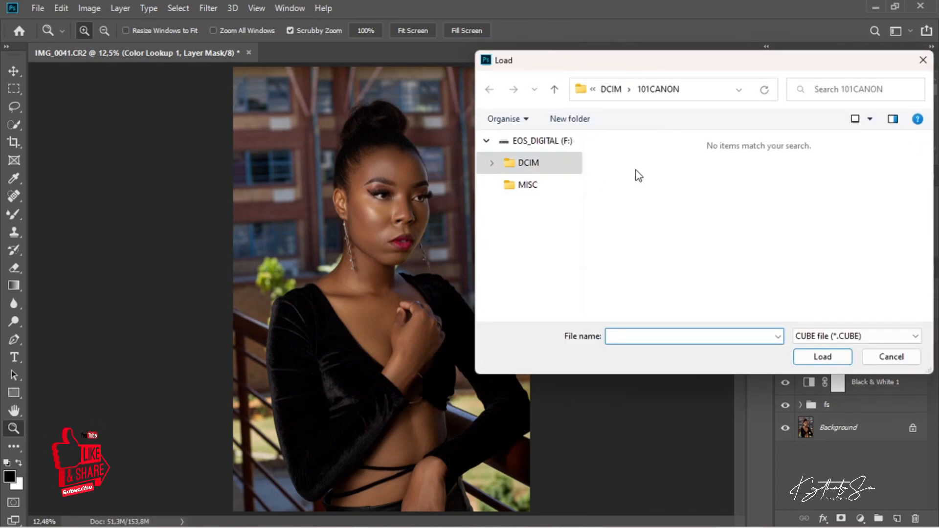
scroll(550, 158, up, 2)
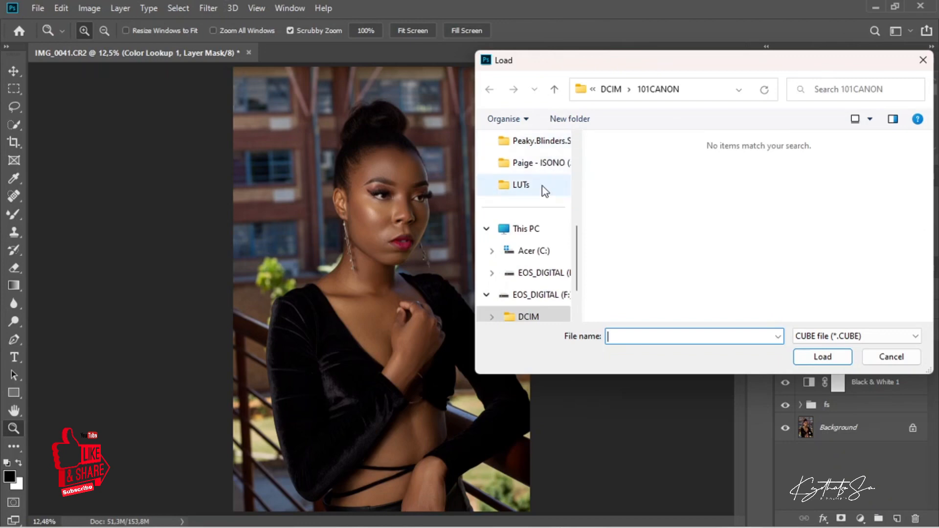
click(539, 189)
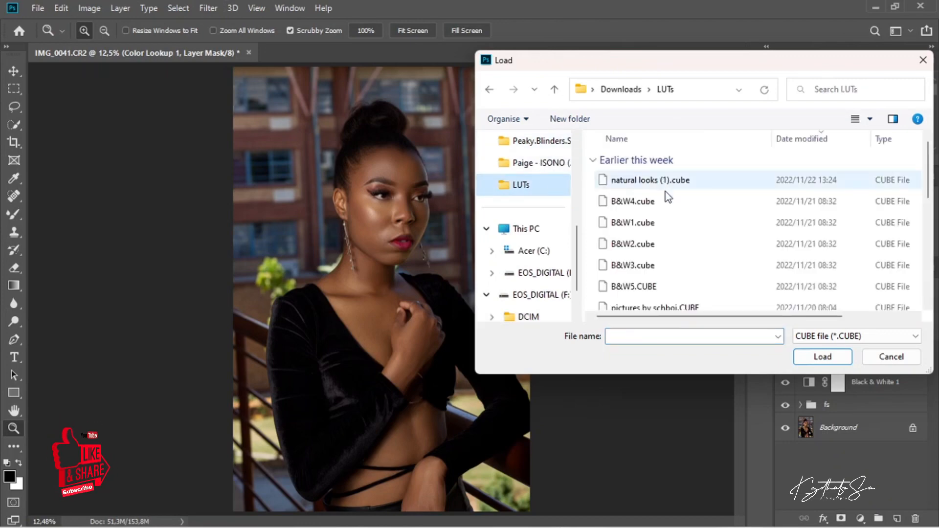
click(645, 182)
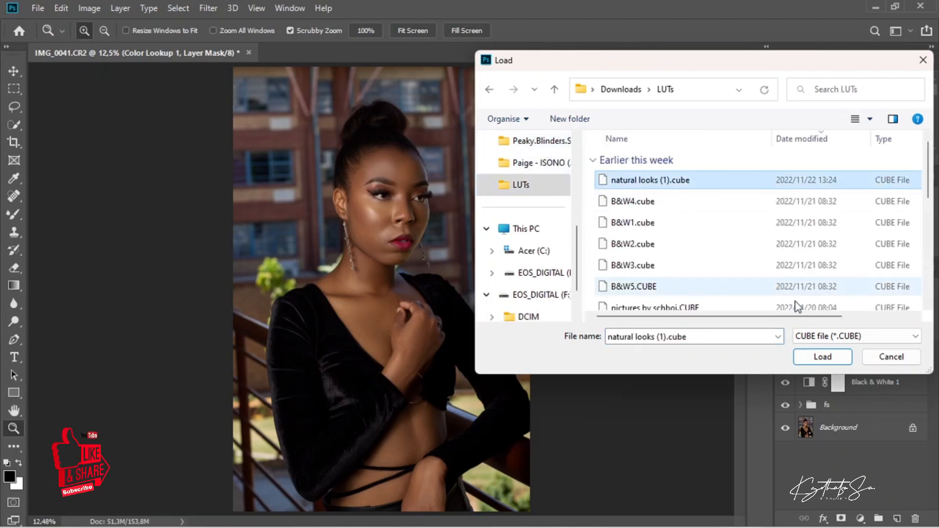
click(822, 356)
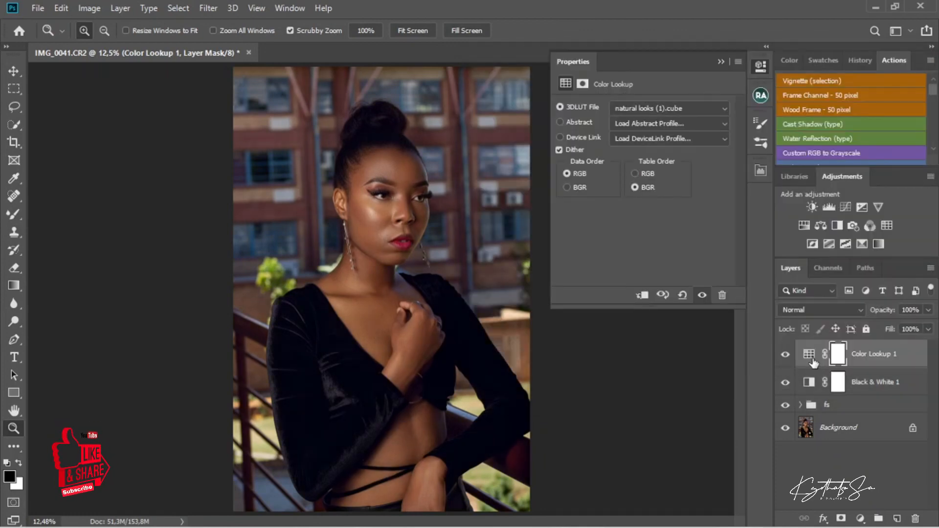
- Set the Color Lookup layer's opacity to 75%, deselect the layer and hide the adjustment's settings
click(928, 310)
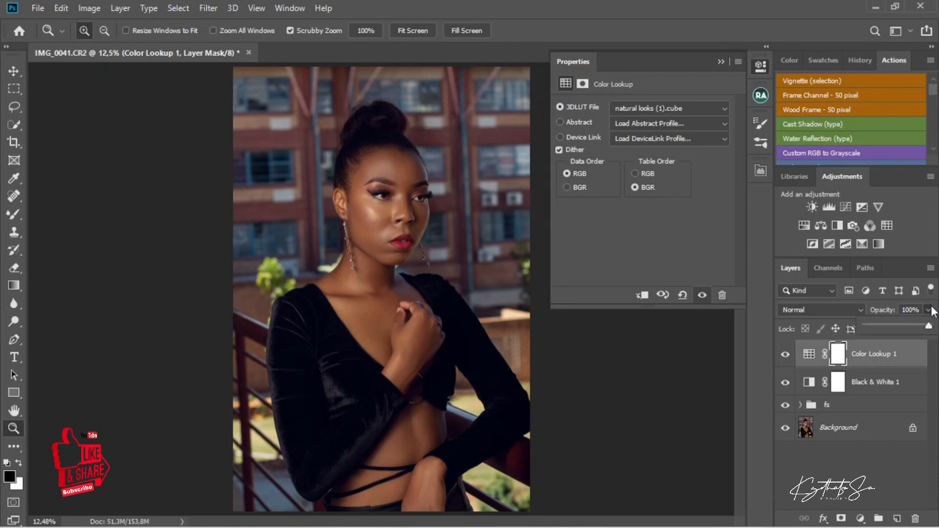
drag(927, 325, 914, 328)
click(846, 450)
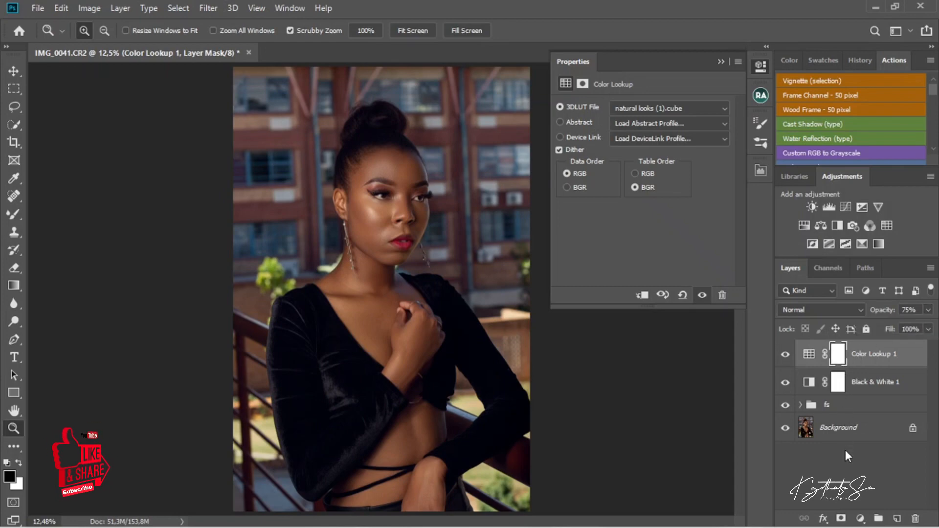
click(845, 450)
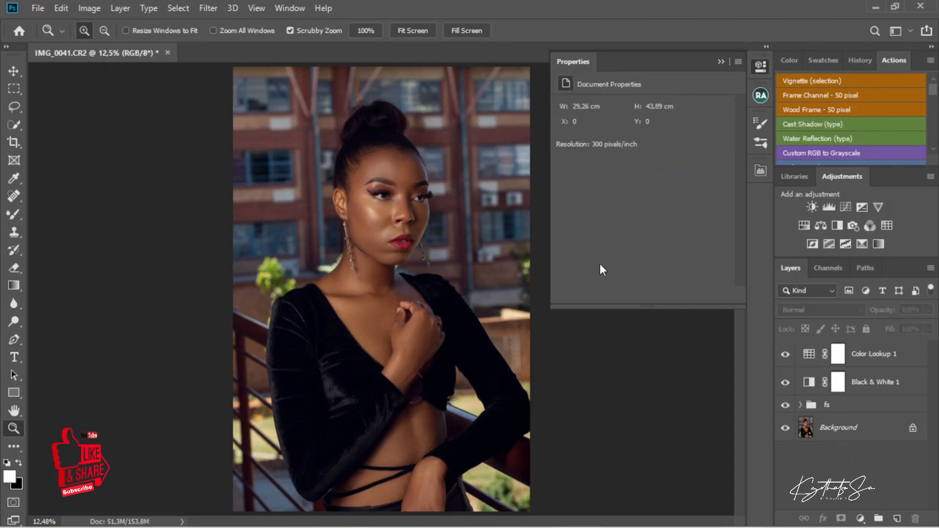
click(721, 62)
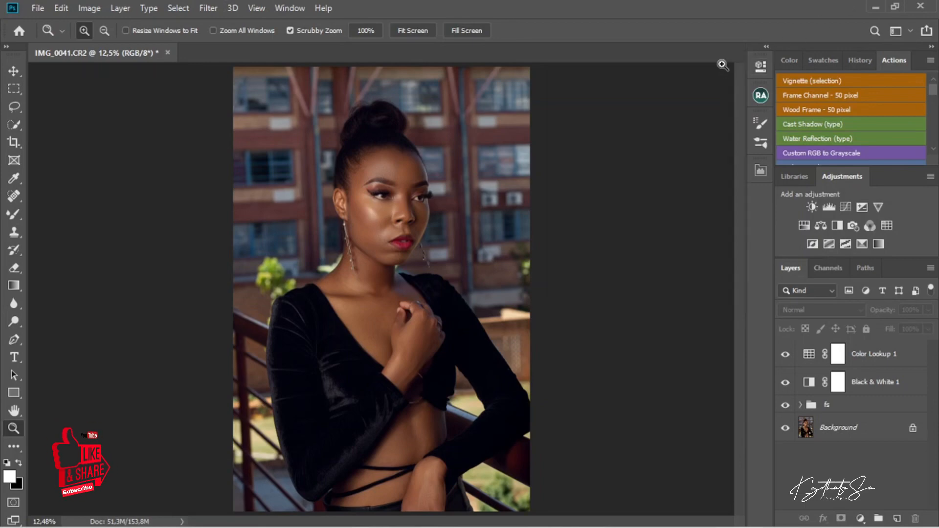
- Inspect the colour-graded portrait, examining the hair, face and eyes close up and the whole picture
click(394, 186)
click(410, 186)
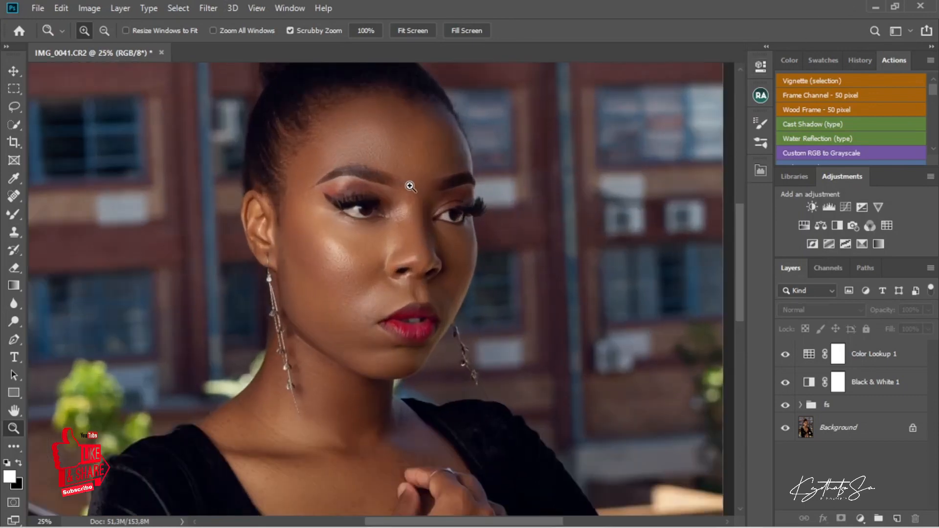
click(410, 186)
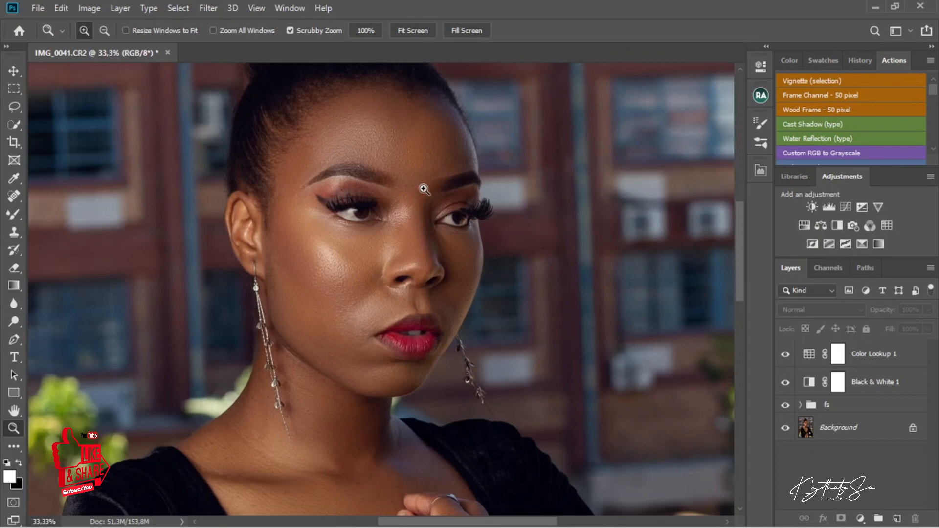
scroll(438, 218, up, 3)
right_click(438, 220)
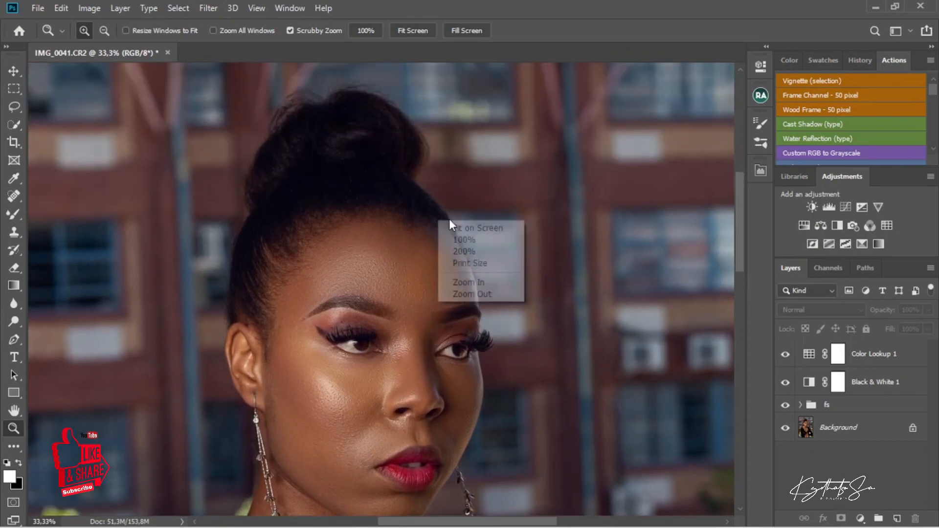
click(485, 228)
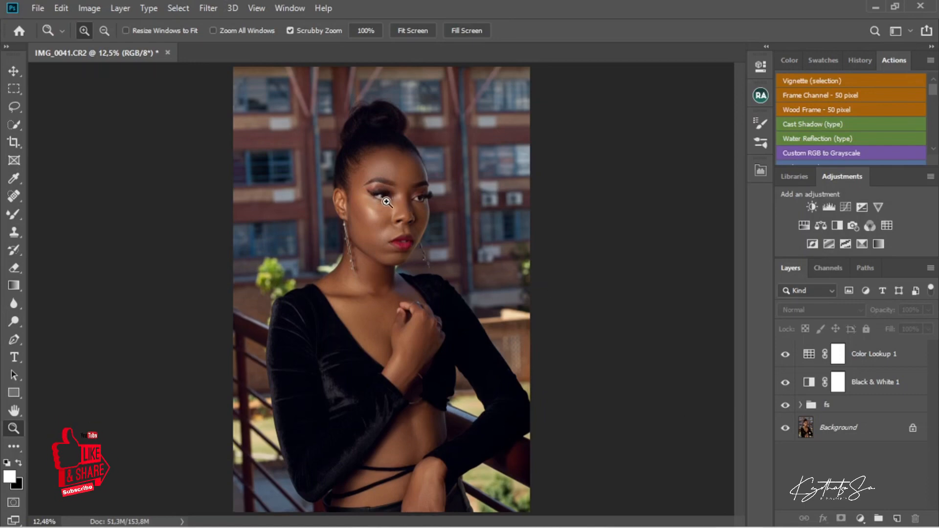
drag(386, 201, 385, 198)
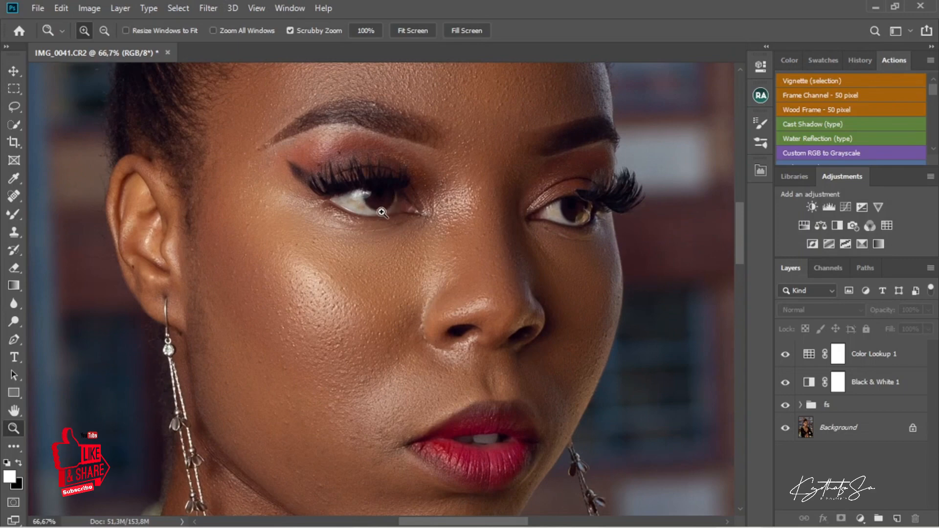
right_click(382, 215)
click(437, 222)
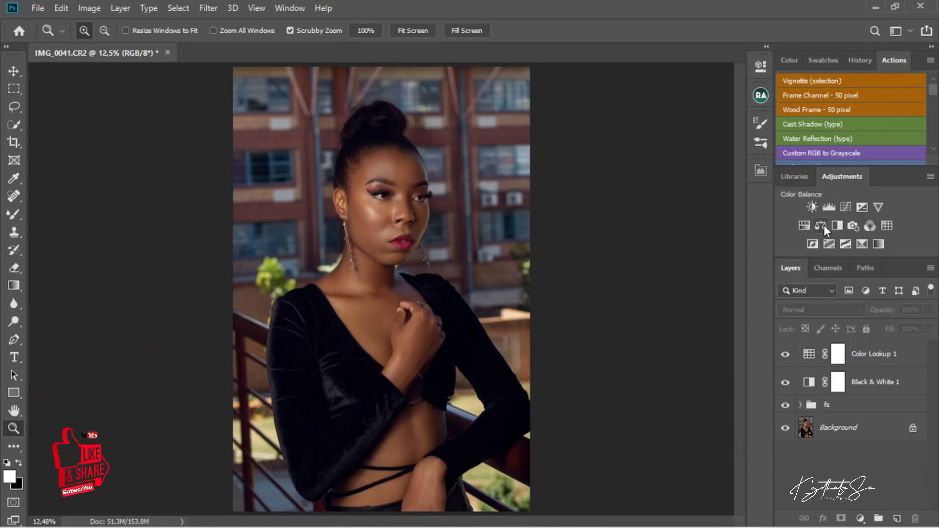
- Add a Hue/Saturation adjustment layer above Color Lookup and reduce its saturation to slightly below -42, judging the effect on the eyes close up
click(805, 226)
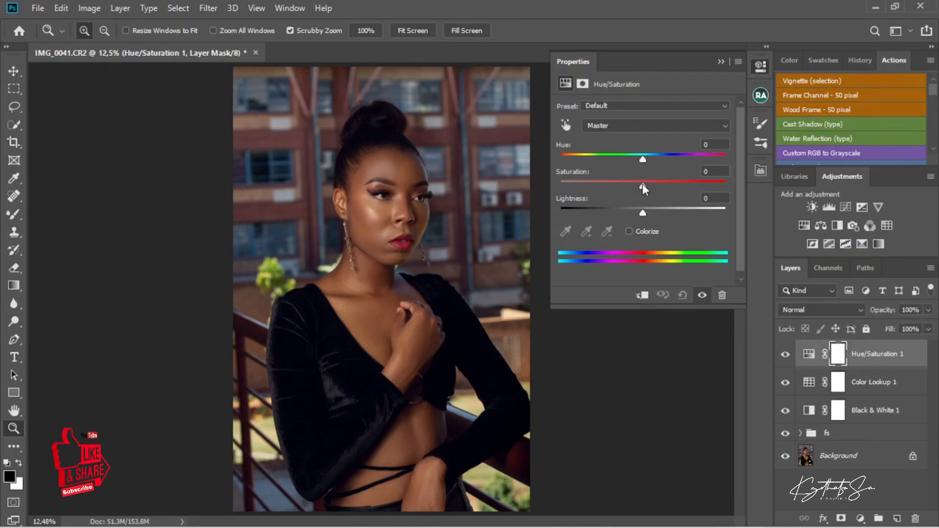
drag(642, 184, 615, 183)
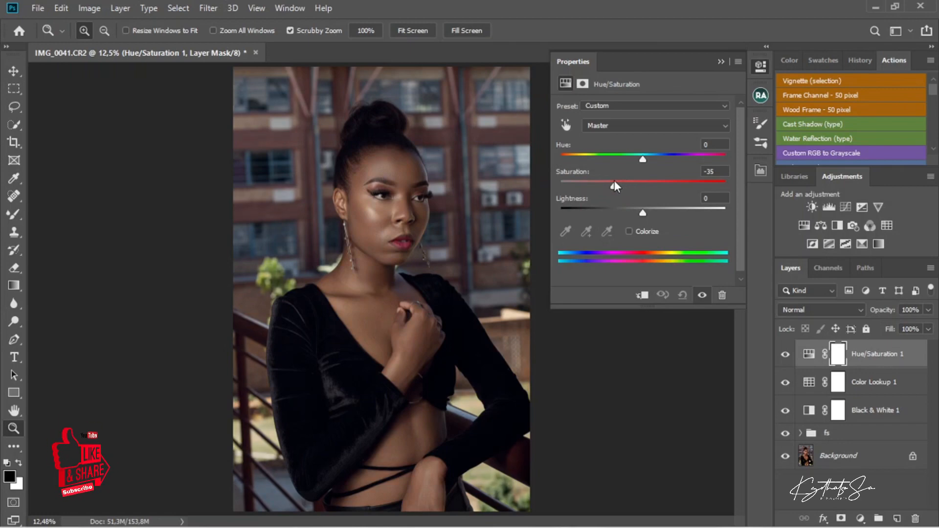
drag(614, 181, 606, 179)
click(392, 197)
click(393, 197)
click(392, 196)
click(393, 197)
click(392, 196)
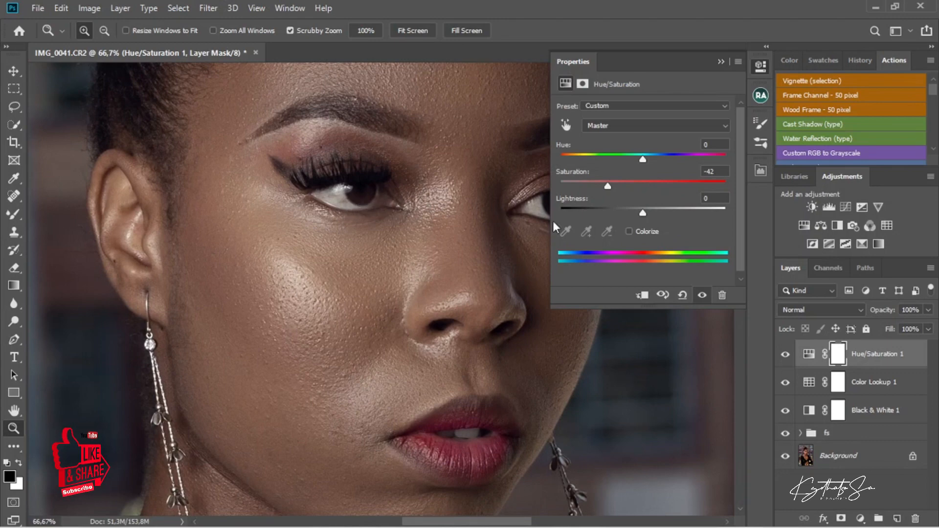
drag(609, 181, 598, 186)
drag(599, 185, 602, 186)
click(724, 62)
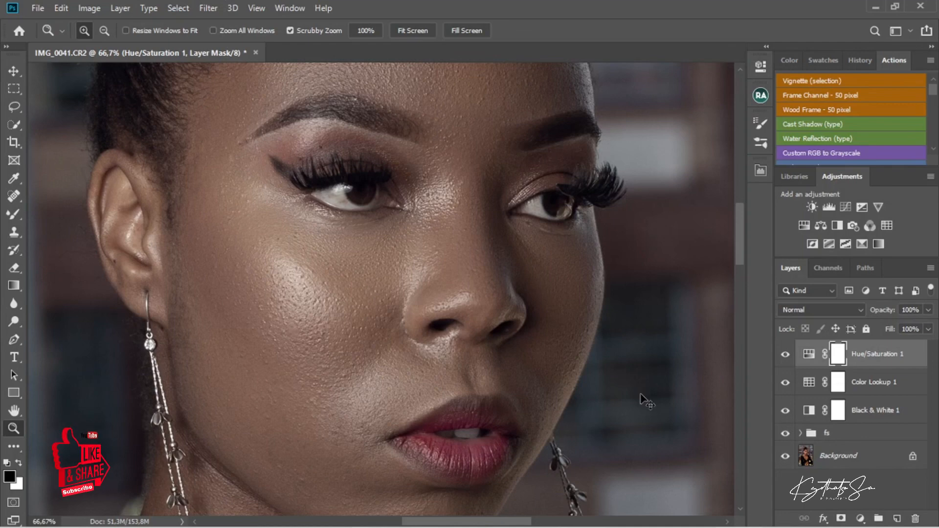
- Invert the Hue/Saturation mask to black and paint white with a small Brush over the yellowish patches in the eye nearest the visible ear
key(ctrl+i)
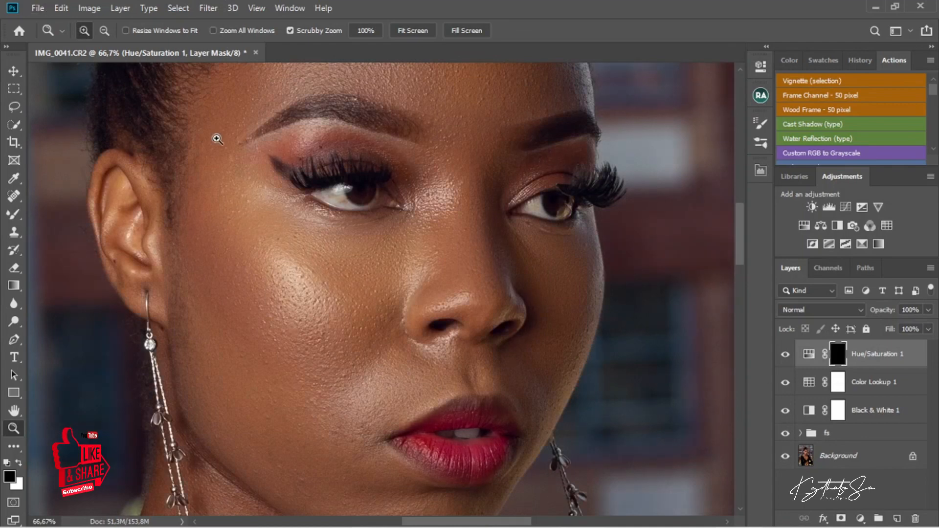
click(337, 191)
click(337, 191)
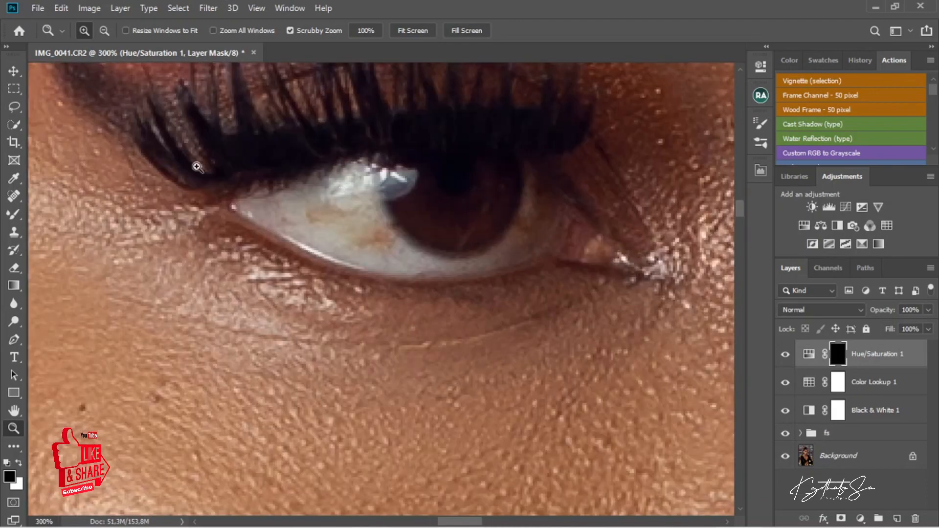
right_click(12, 215)
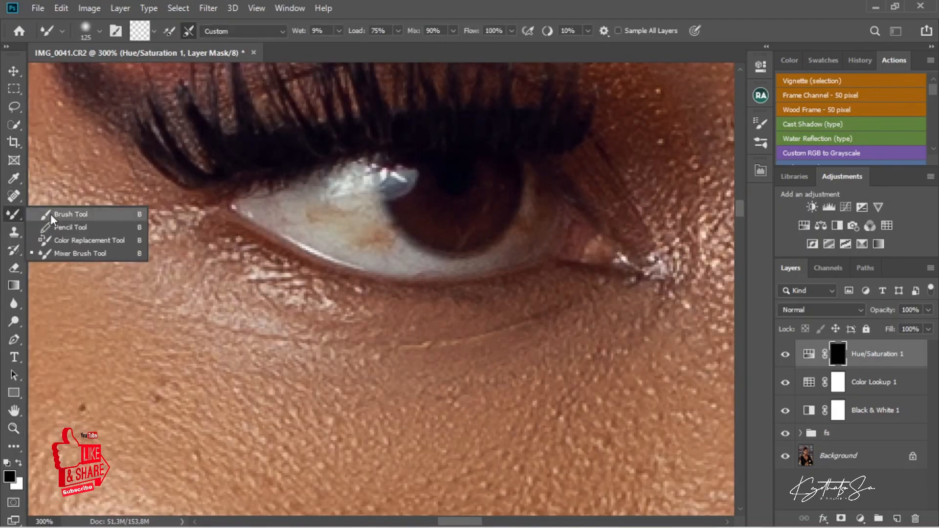
click(71, 214)
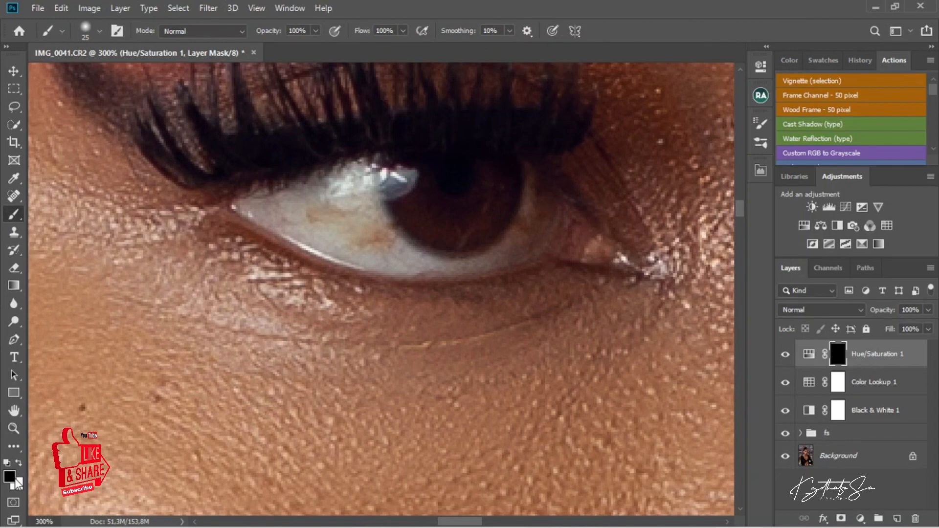
key(x)
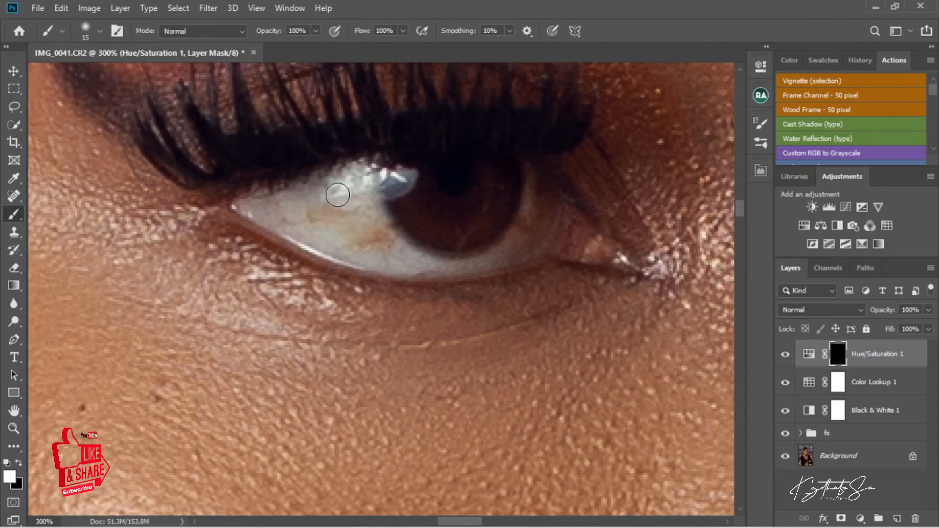
key(bracketleft)
mouse_move(319, 189)
mouse_down()
mouse_move(342, 233)
mouse_move(325, 210)
mouse_move(287, 210)
mouse_move(320, 235)
mouse_move(360, 216)
mouse_move(383, 243)
mouse_move(387, 234)
mouse_move(375, 238)
mouse_up()
mouse_move(538, 206)
mouse_down()
mouse_move(528, 218)
mouse_move(528, 190)
mouse_move(522, 231)
mouse_move(527, 225)
mouse_move(512, 253)
mouse_move(541, 193)
mouse_up()
- Paint white on the Hue/Saturation mask with an 8-pixel brush over the yellowish areas of the other eye
key(bracketleft)
key(bracketleft)
key(bracketleft)
scroll(387, 227, right, 8)
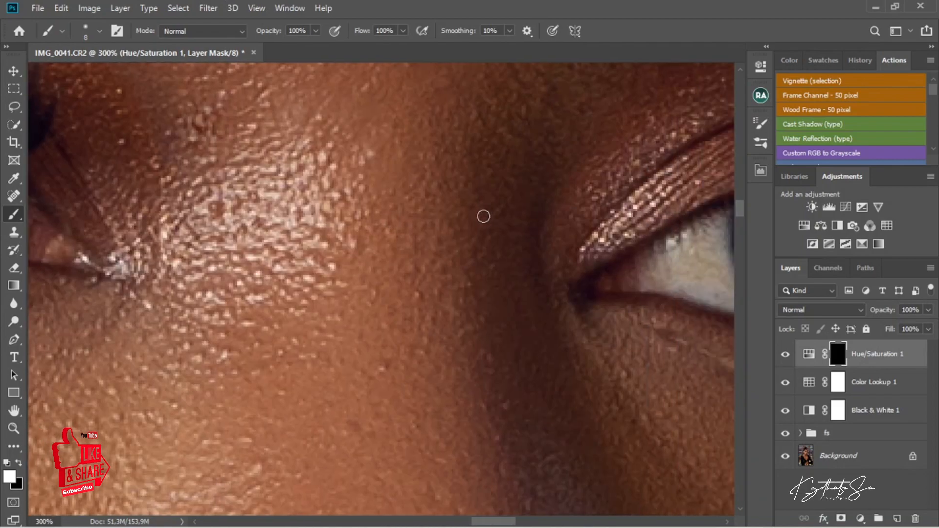
scroll(484, 216, right, 5)
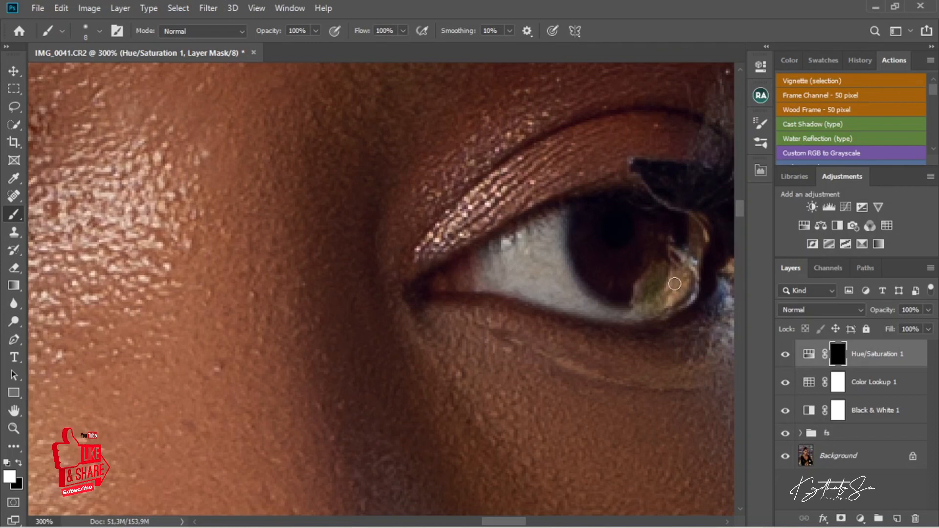
drag(689, 266, 696, 230)
- Check the desaturated eyes in the face and set the Hue/Saturation layer's opacity to 89%
click(14, 428)
right_click(149, 346)
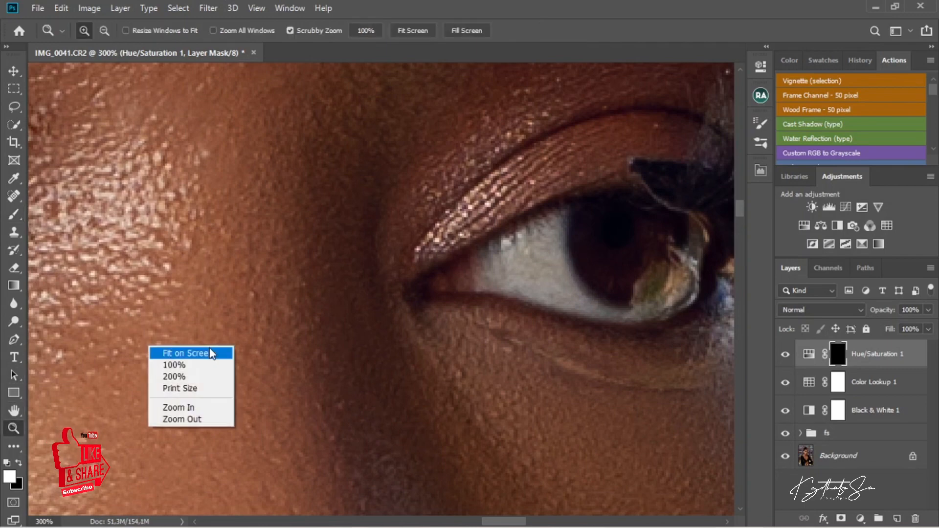
click(212, 353)
click(393, 203)
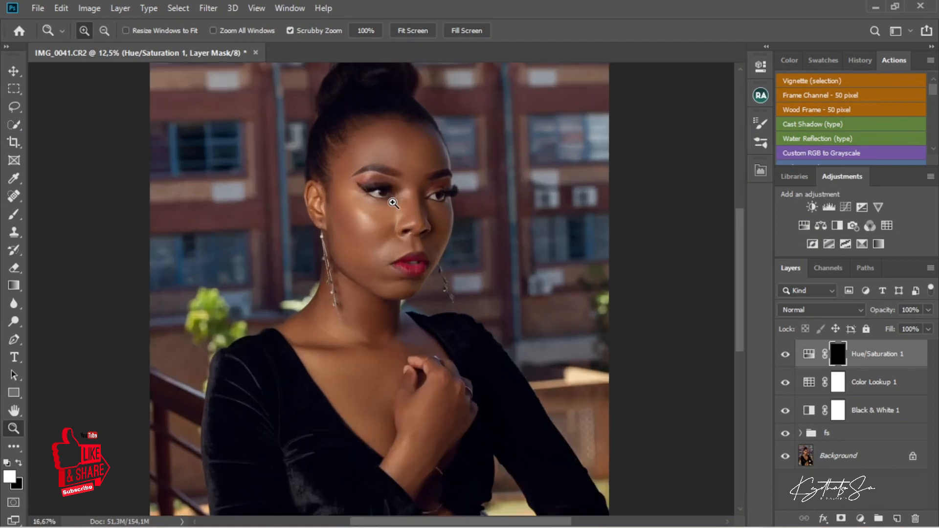
click(391, 202)
click(388, 201)
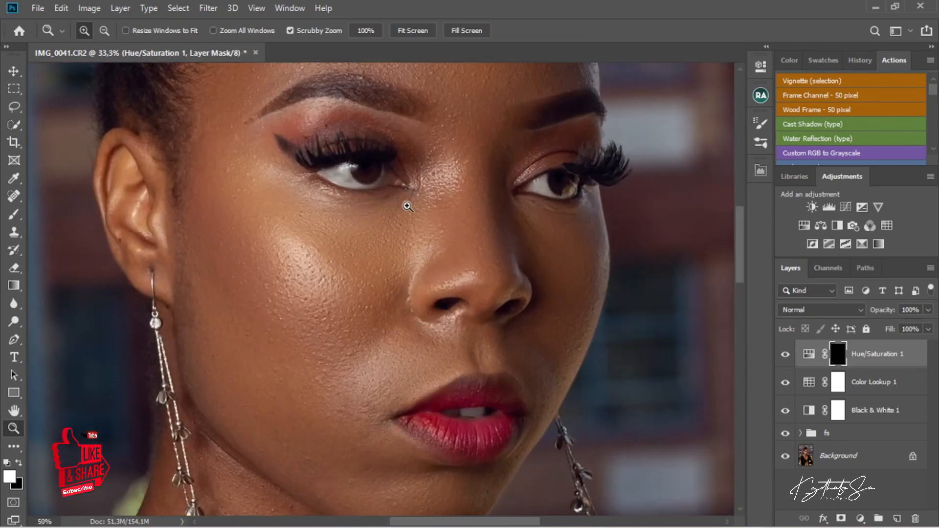
click(928, 310)
drag(928, 326, 926, 326)
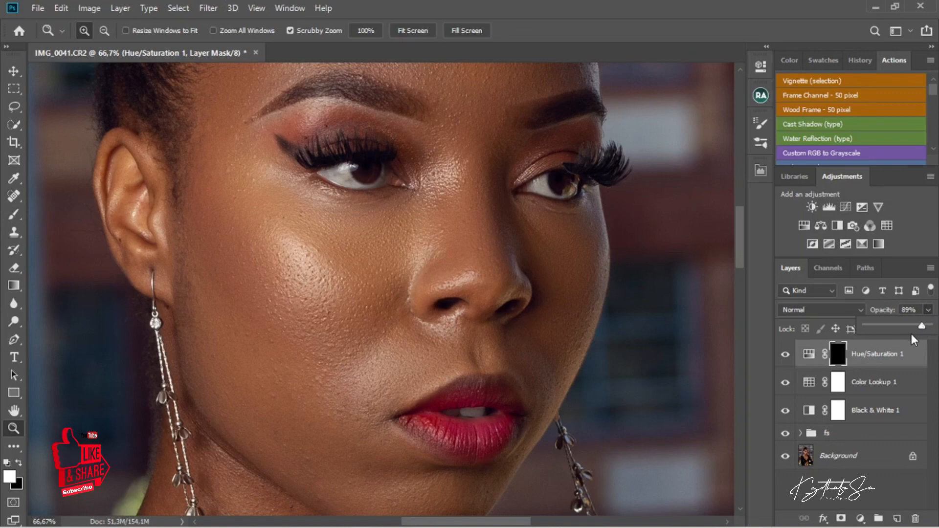
- Compare the eyes with the Hue/Saturation layer hidden and shown, view the whole portrait and deselect the layer
right_click(314, 296)
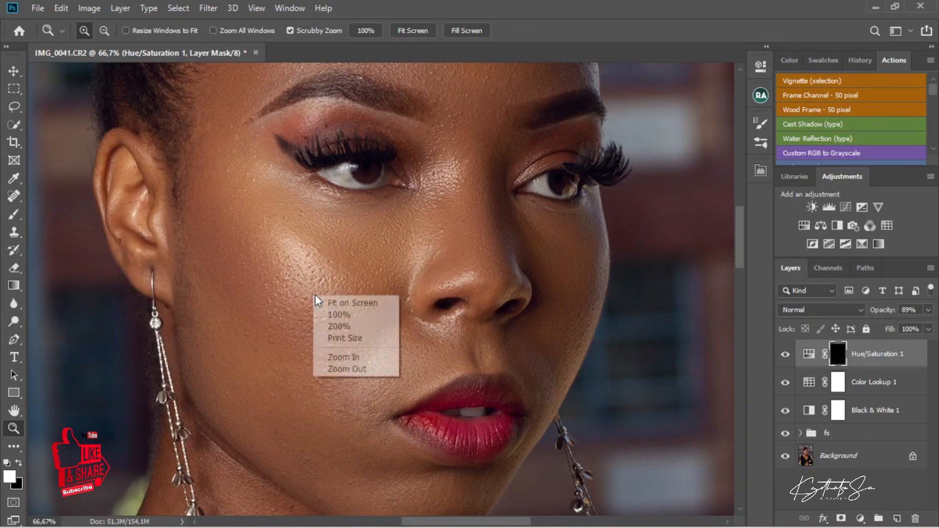
click(783, 352)
click(784, 353)
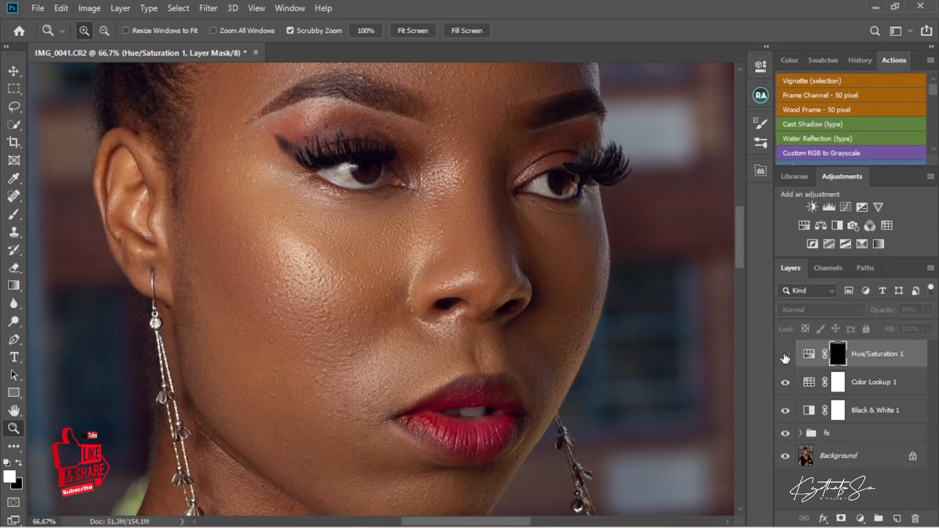
click(785, 357)
click(785, 357)
click(785, 357)
right_click(380, 349)
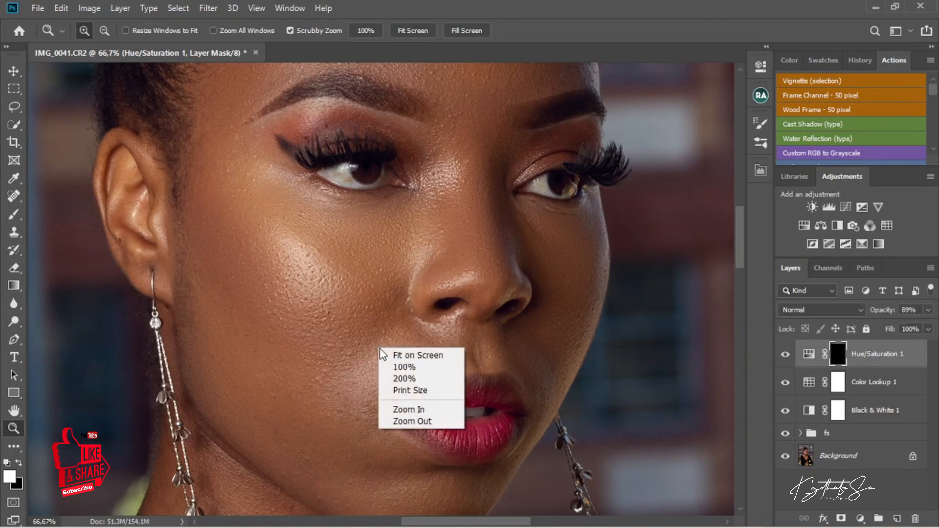
click(400, 355)
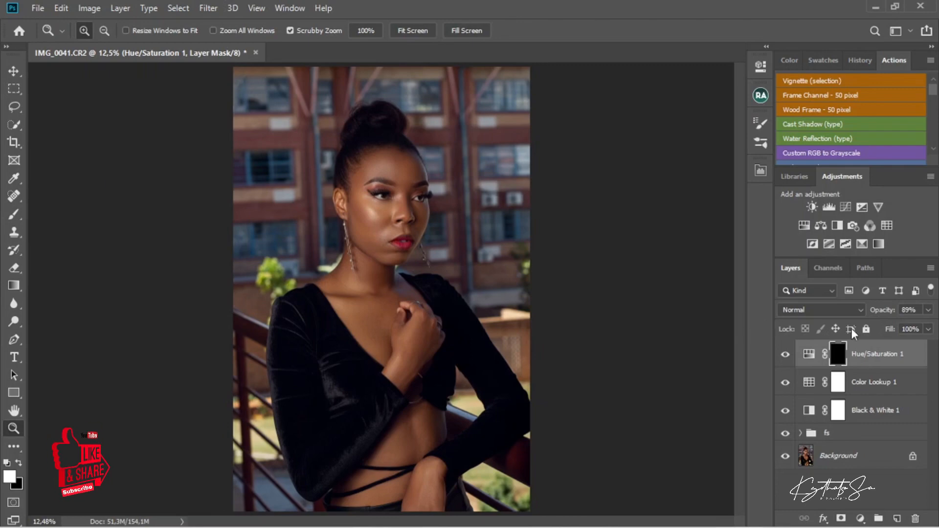
click(855, 492)
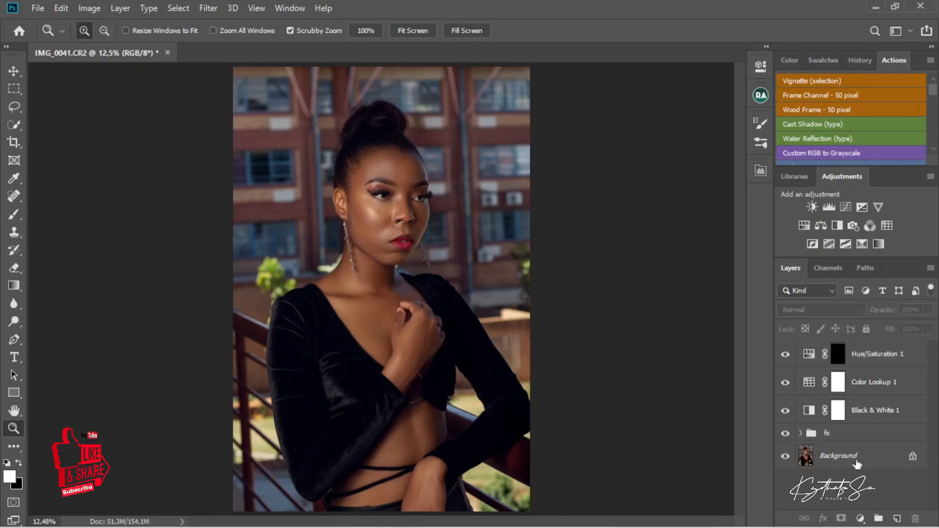